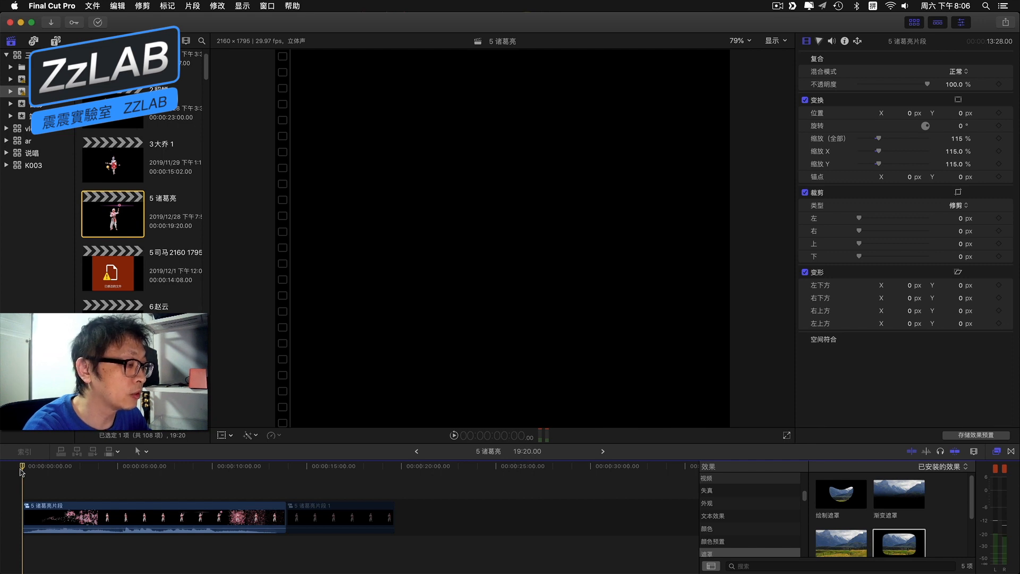
Play the 5 诸葛亮 timeline from the start and open its first compound clip, 5 诸葛亮片段, to examine the layers inside.
key("space")
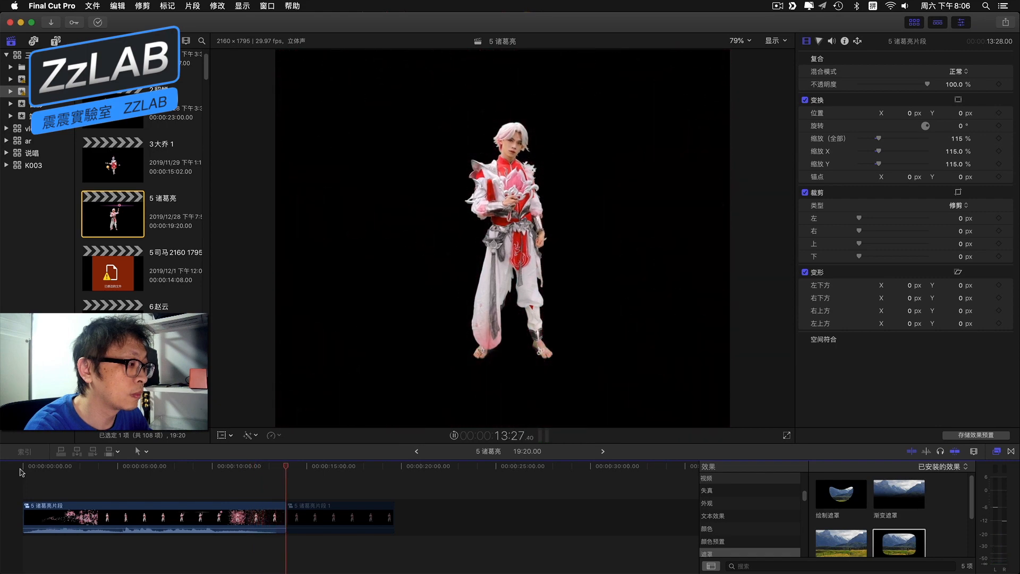
key("space")
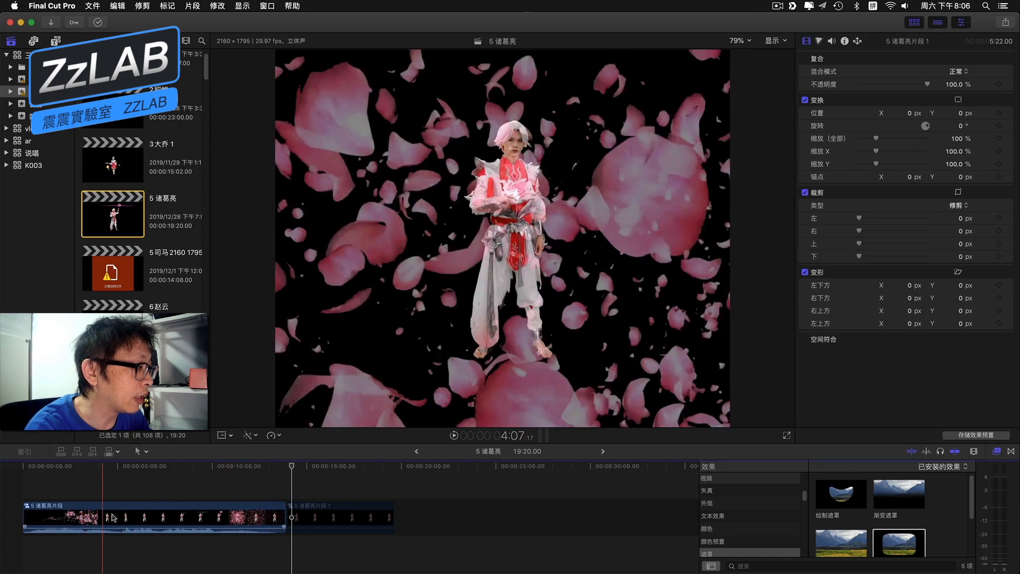
double_click(94, 516)
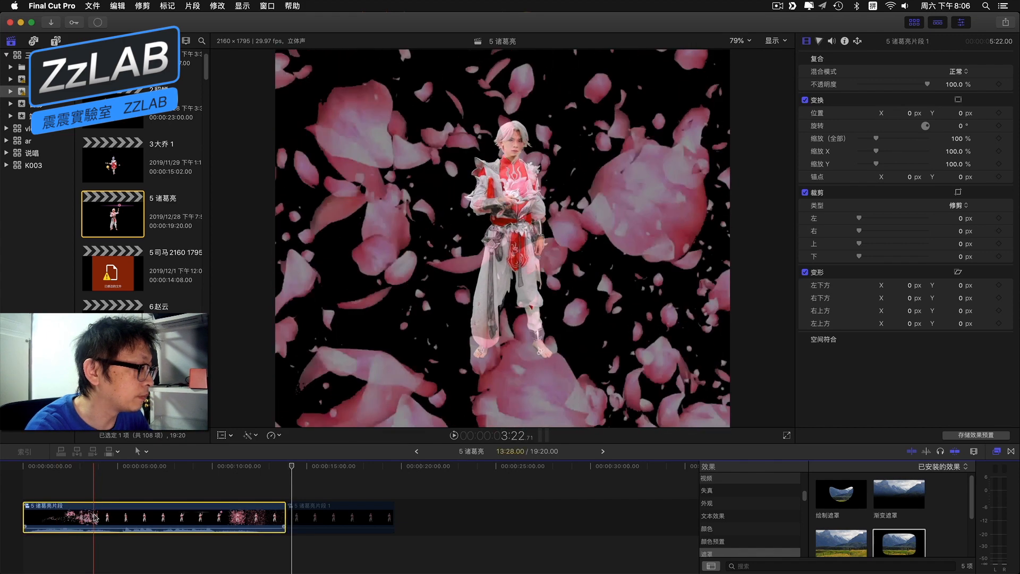
left_click(114, 518)
scroll(114, 518, "left", 3)
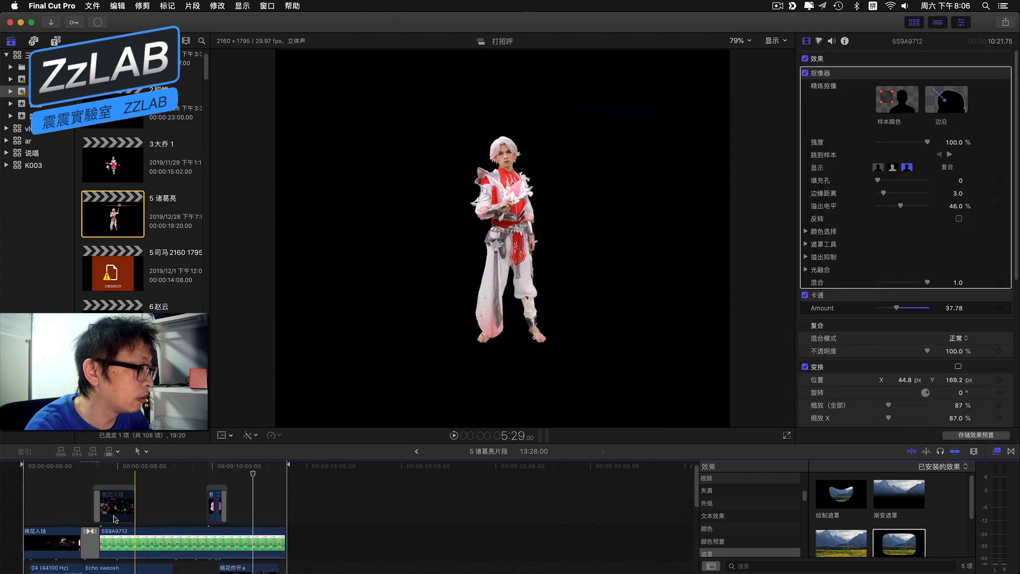
scroll(148, 493, "down", 5)
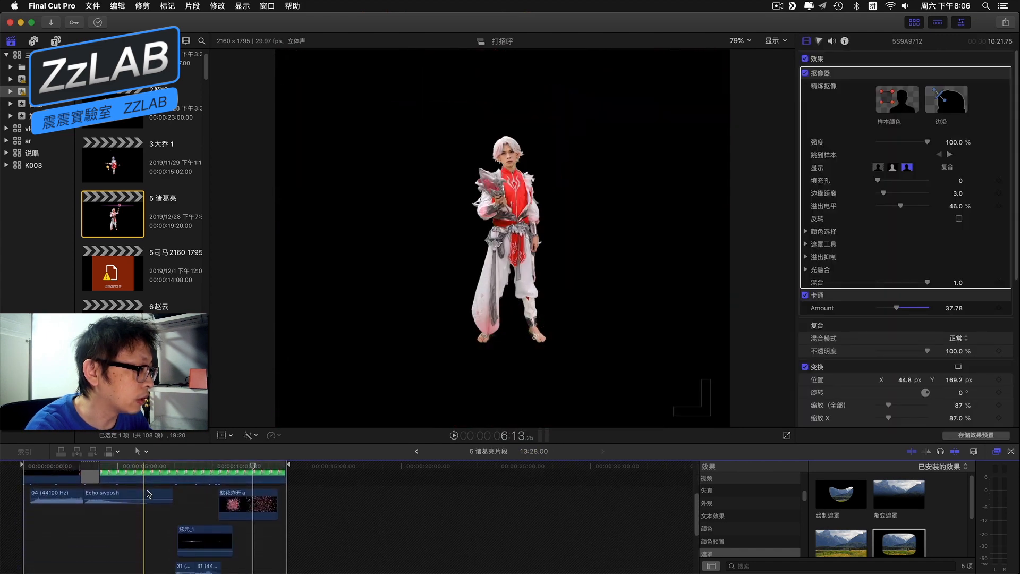
scroll(147, 494, "up", 5)
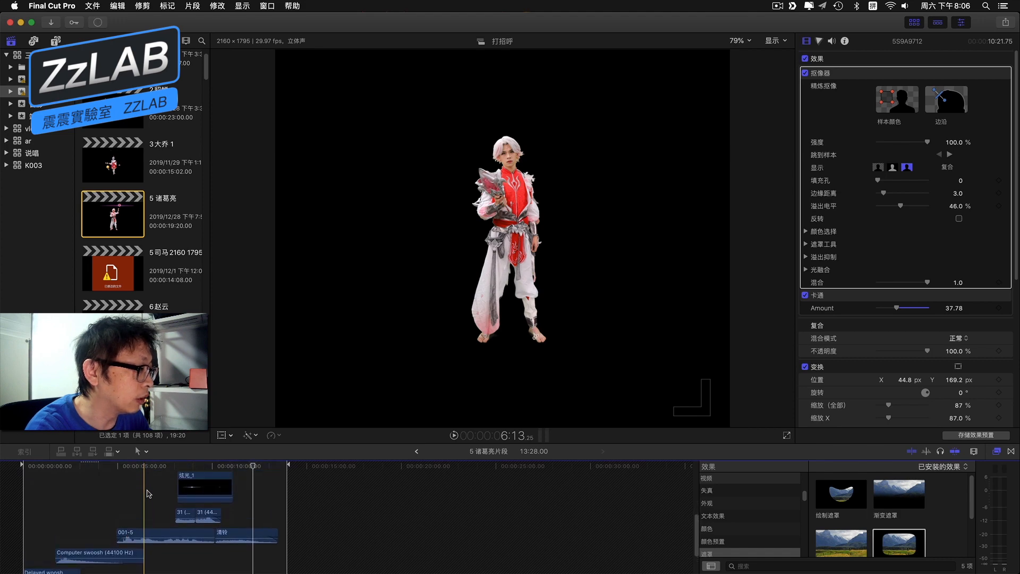
scroll(149, 498, "down", 2)
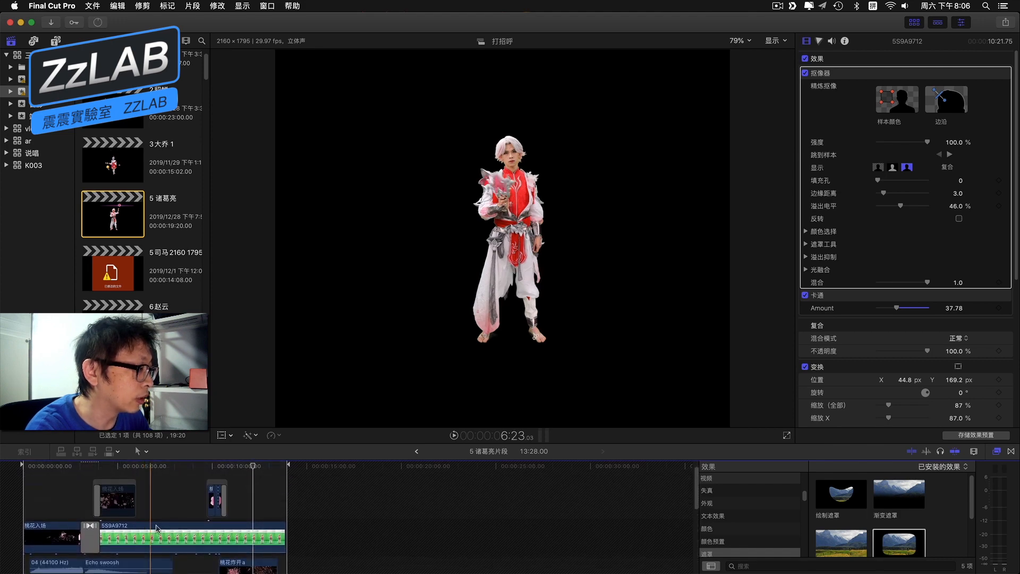
Select clip 5S9A9712, park the playhead at about 7:08, and disable its Keyer (抠像器) and Crop (裁剪) to view the raw green-screen footage.
left_click(174, 541)
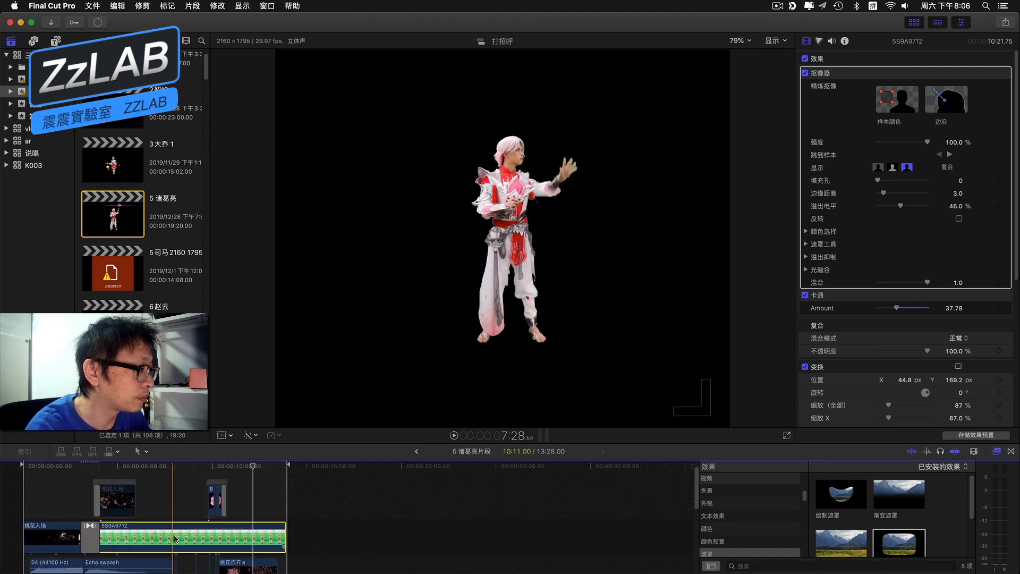
left_click(160, 468)
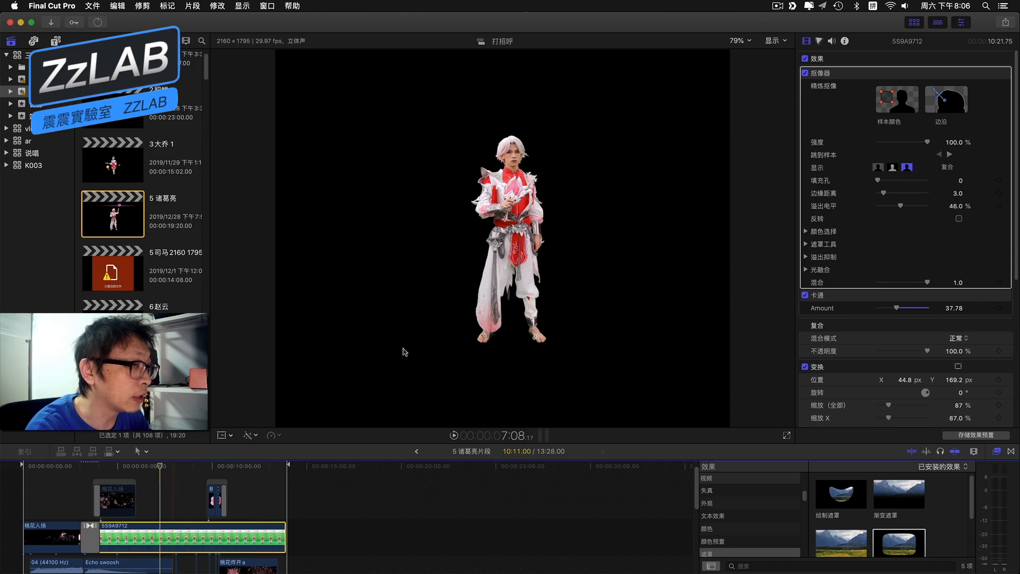
left_click(806, 73)
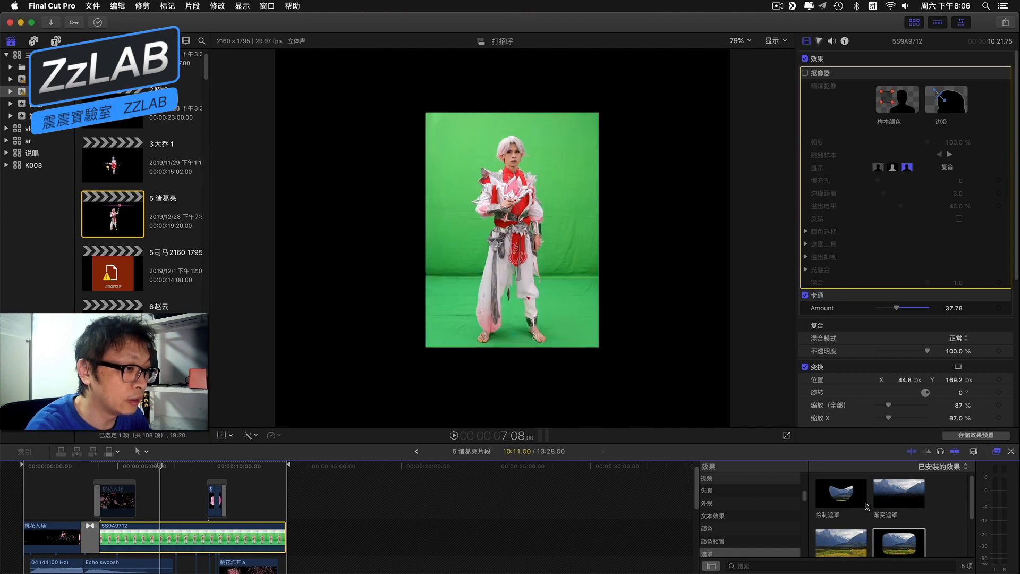
scroll(865, 506, "down", 1)
scroll(860, 349, "down", 4)
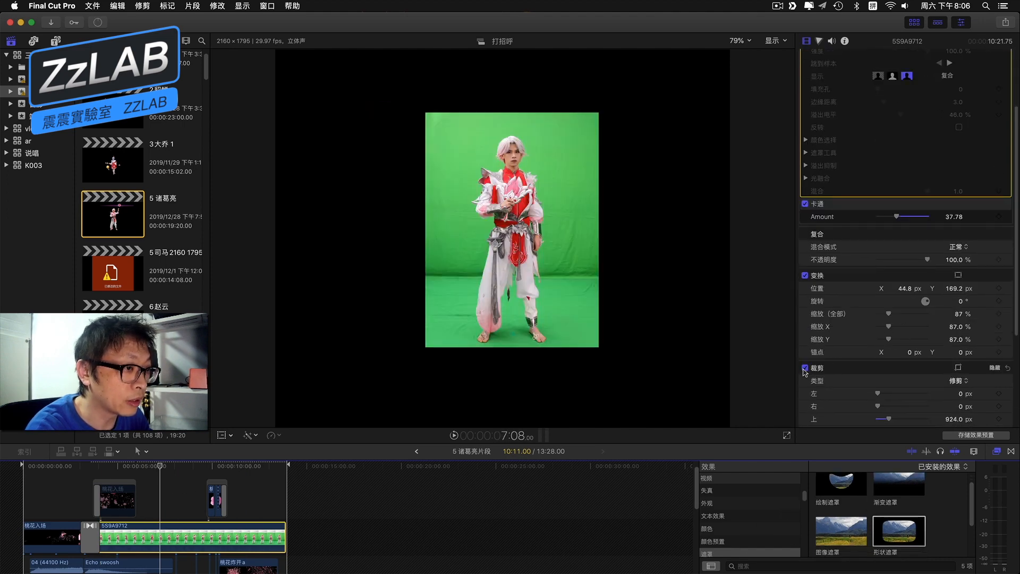
left_click(804, 369)
scroll(841, 369, "down", 1)
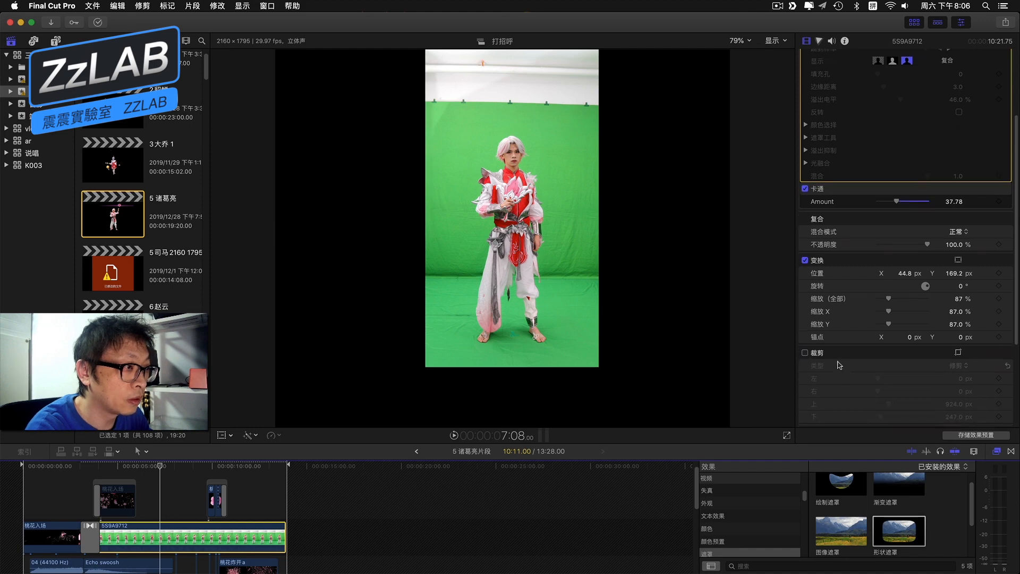
scroll(838, 364, "up", 1)
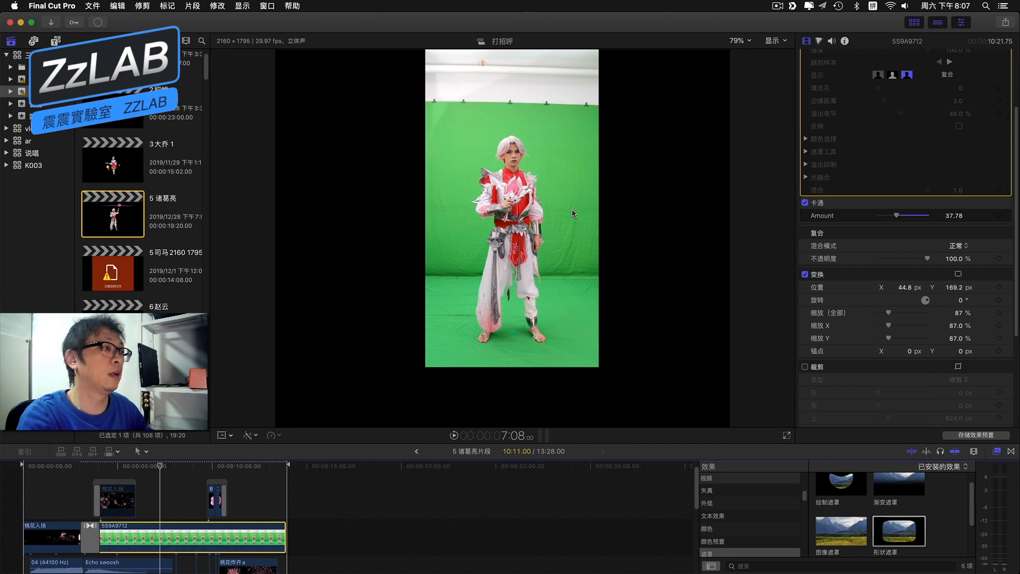
Re-enable the Crop and the Keyer on clip 5S9A9712.
left_click(805, 366)
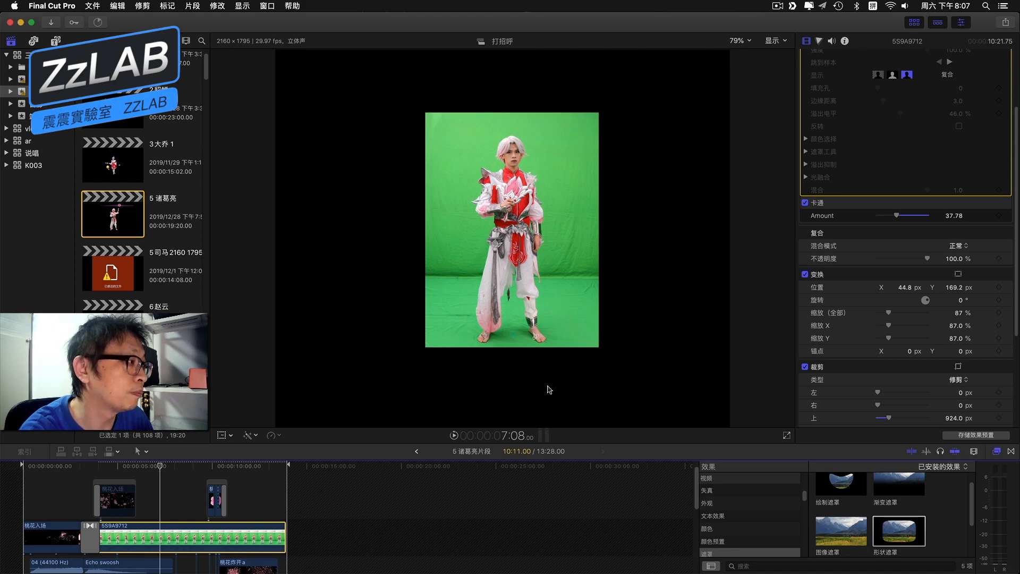
scroll(864, 124, "up", 4)
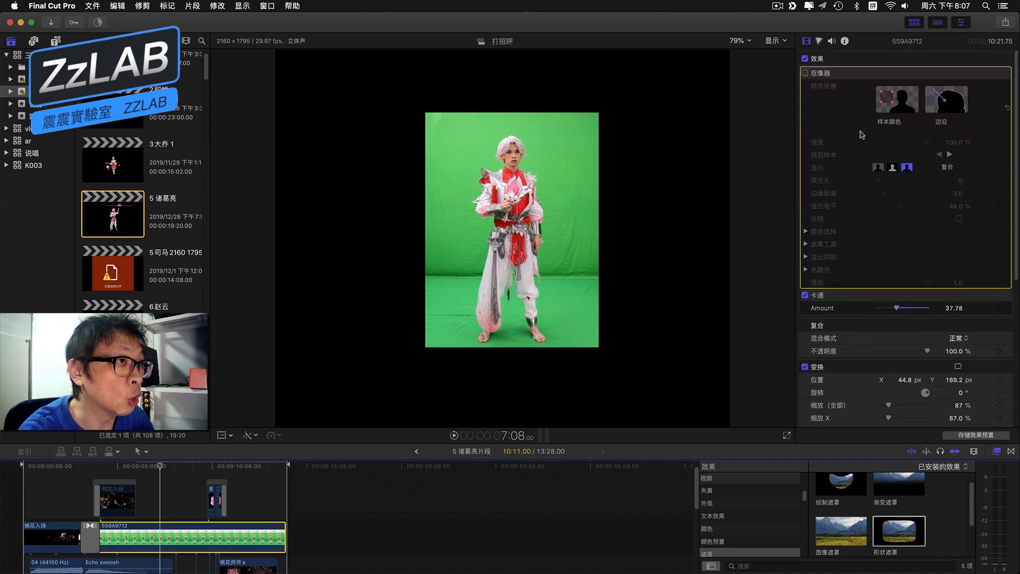
left_click(805, 73)
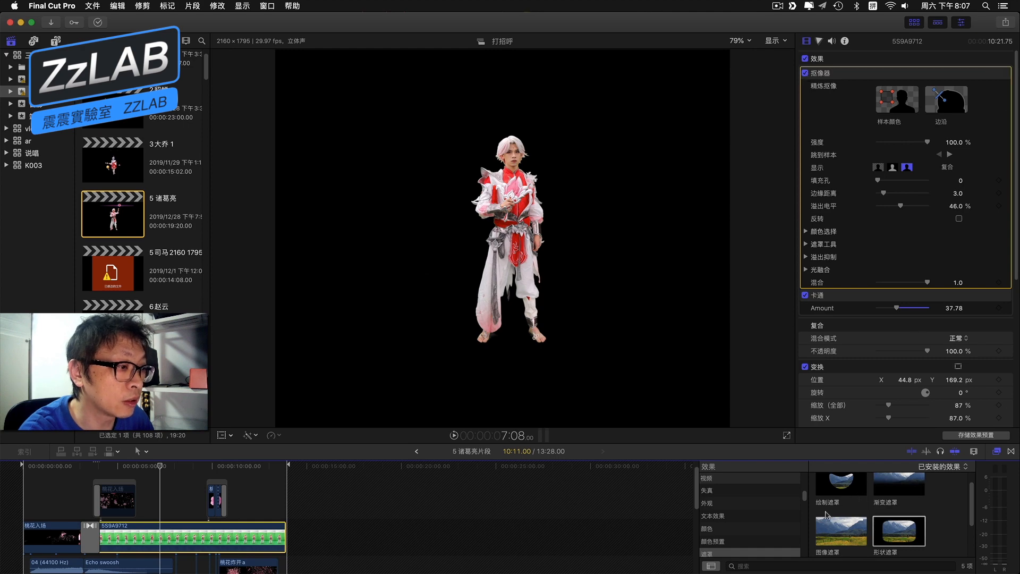
Using a second Keyer effect on clip 5S9A9712, sample the leftover background color above the figure and on the horizontal floor seam.
scroll(784, 532, "up", 5)
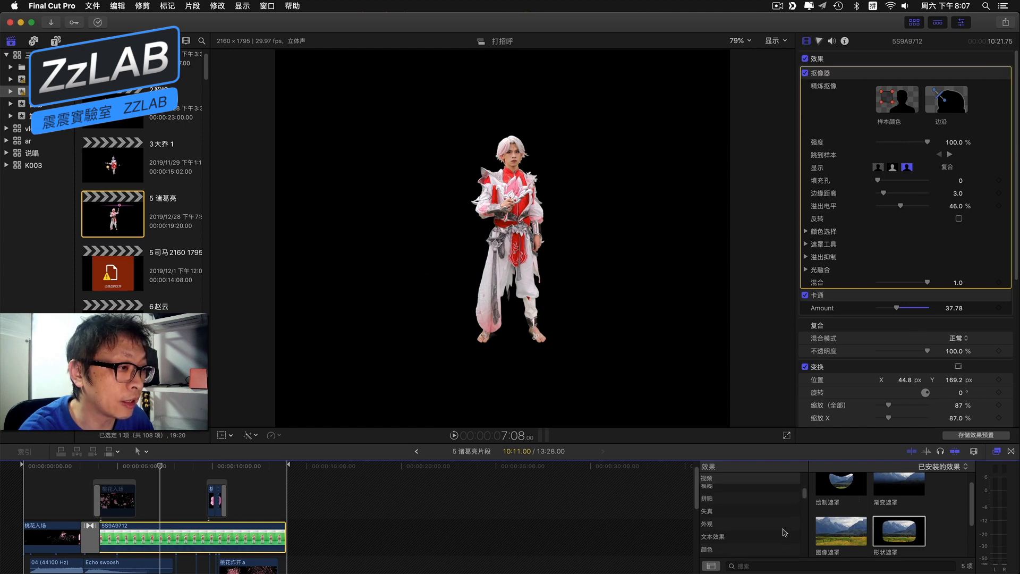
scroll(784, 532, "up", 2)
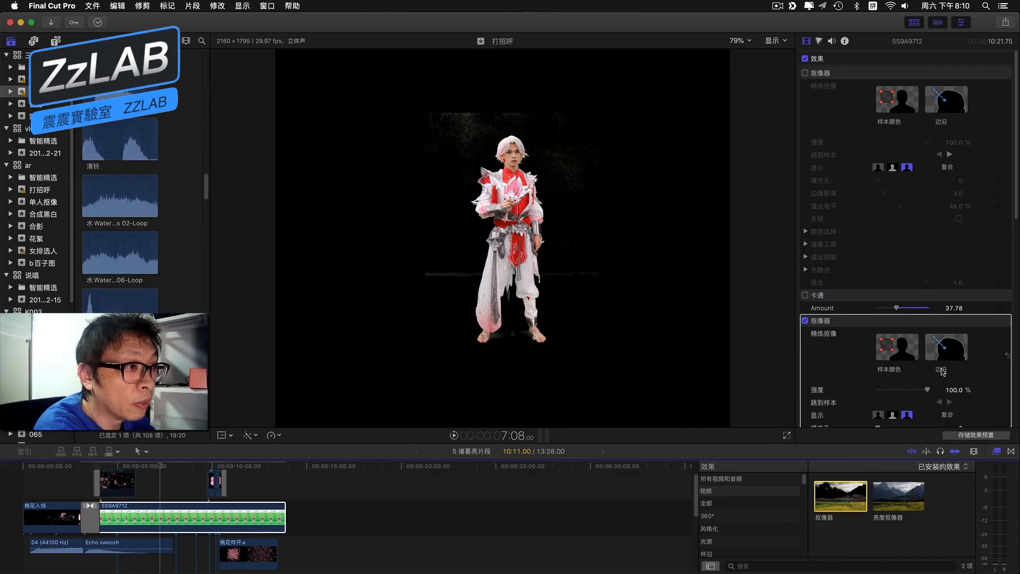
scroll(942, 372, "down", 5)
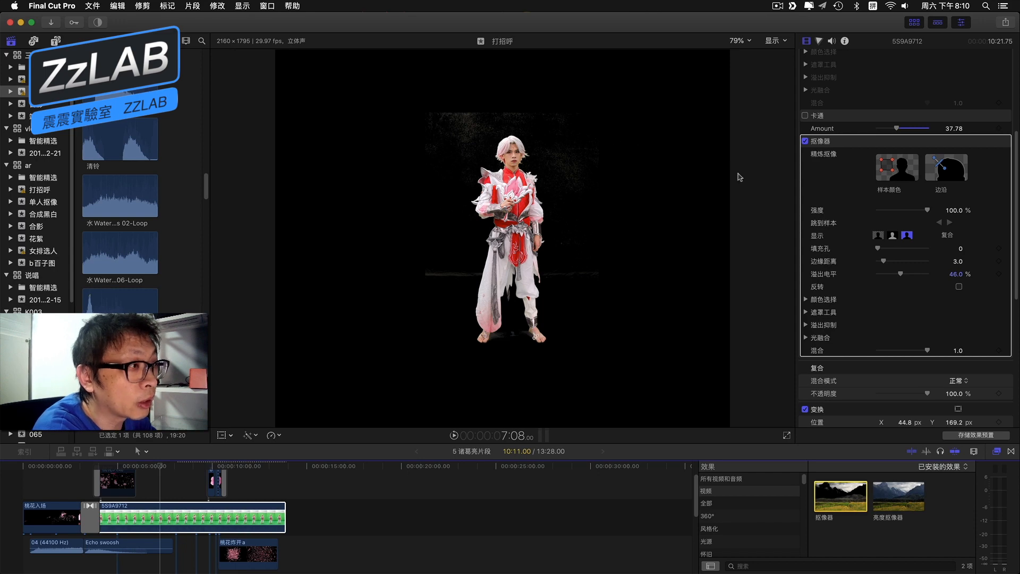
left_click(894, 165)
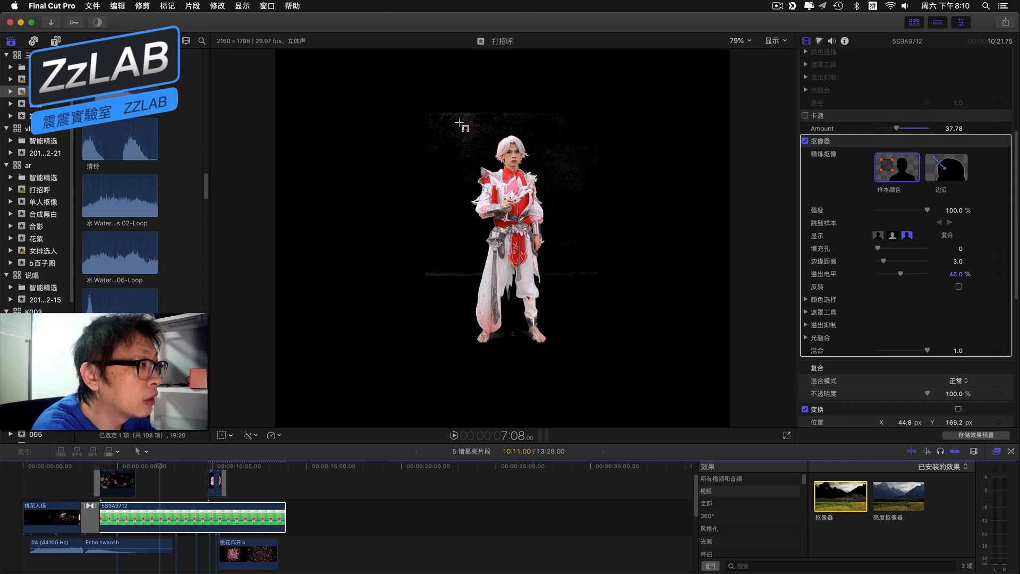
left_click_drag(458, 123, 467, 130)
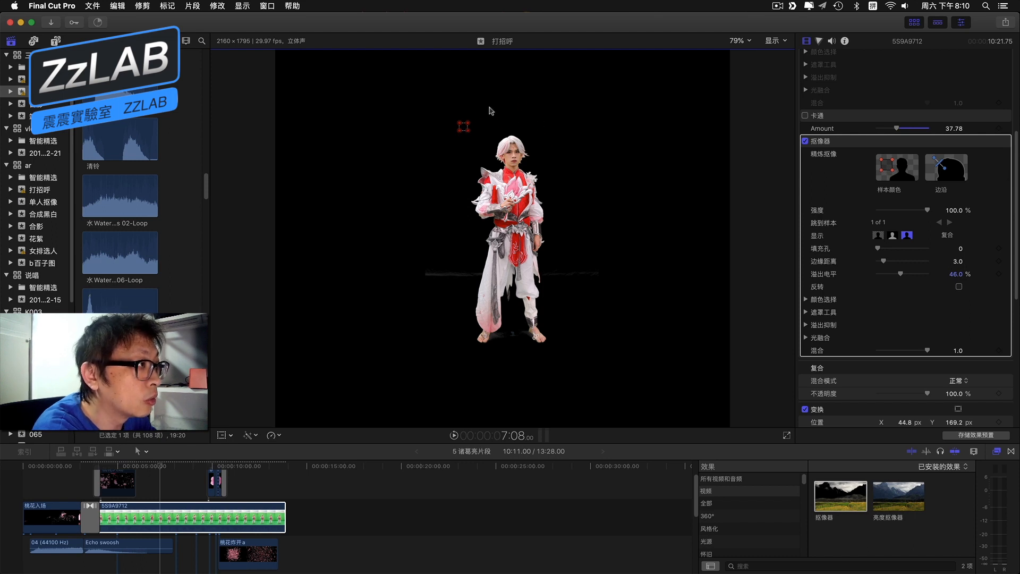
left_click(886, 172)
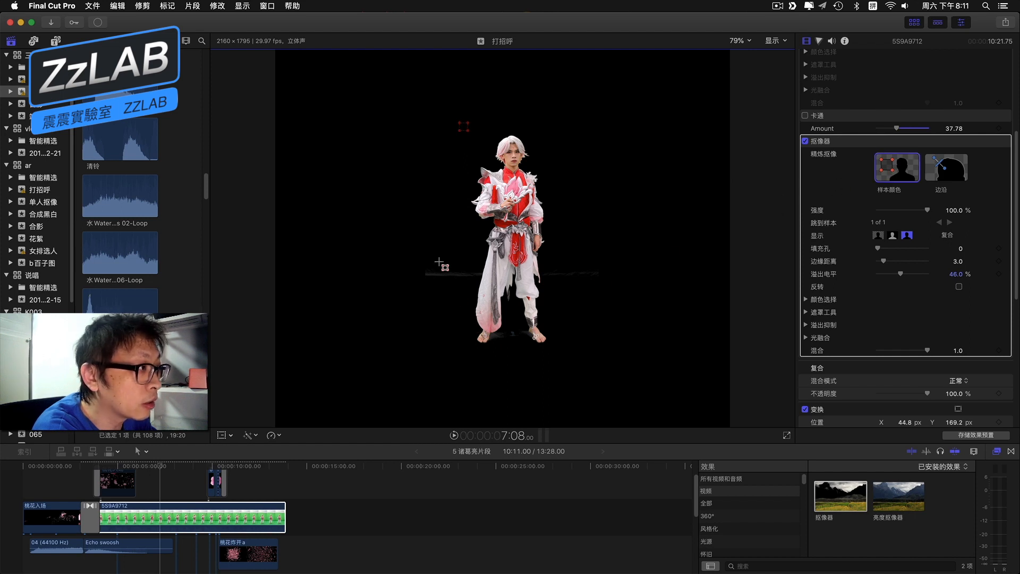
left_click_drag(435, 272, 440, 275)
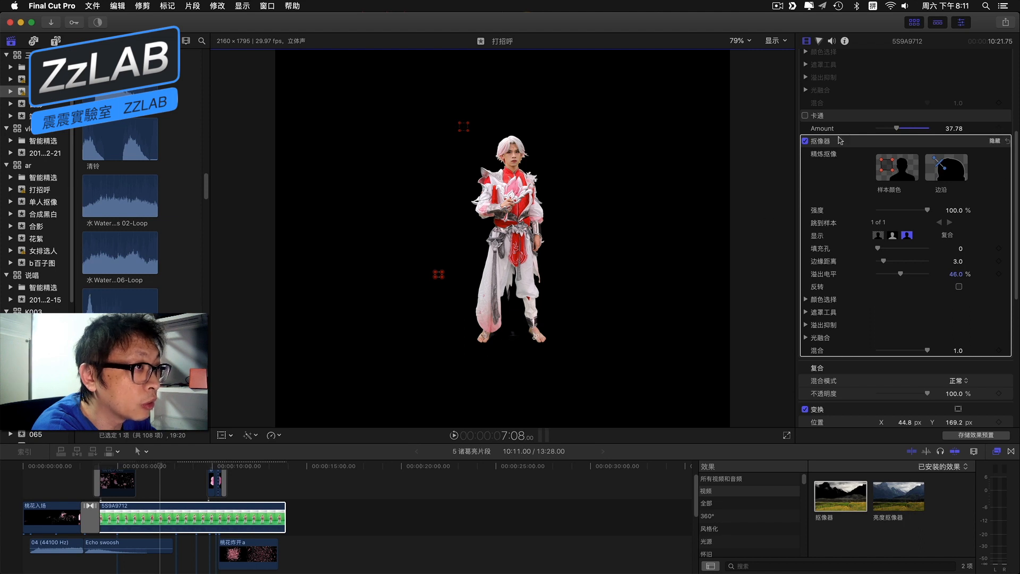
Compare the shot with the second Keyer off and on, and sample the leftover background color between the figure's feet.
left_click(805, 142)
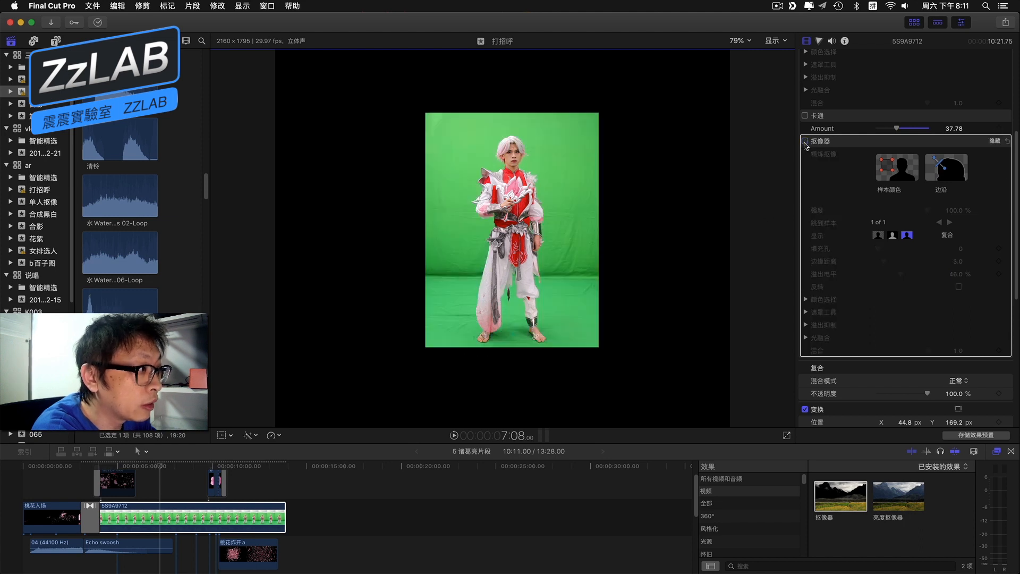
left_click(805, 142)
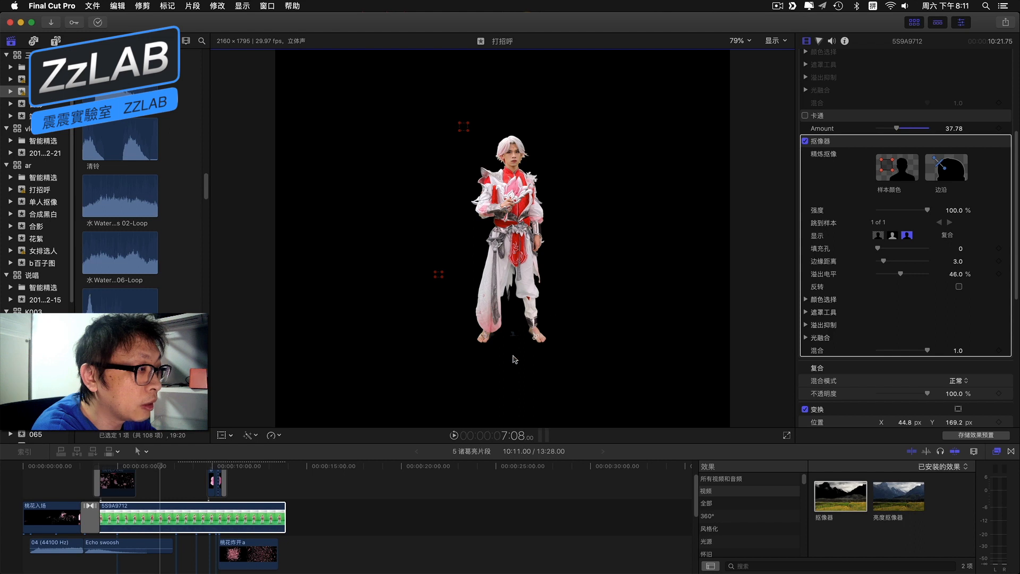
left_click(894, 175)
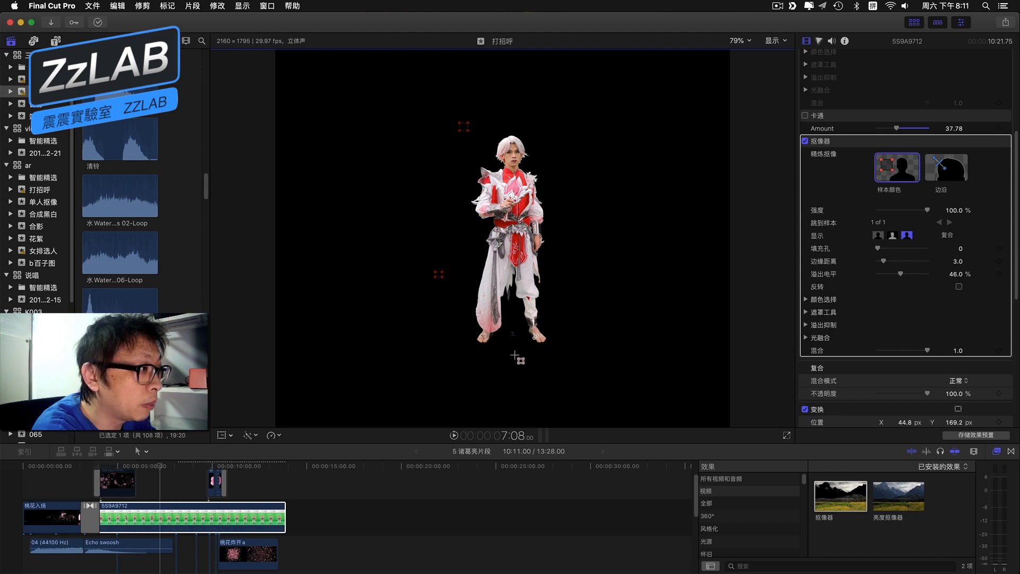
left_click_drag(509, 333, 513, 336)
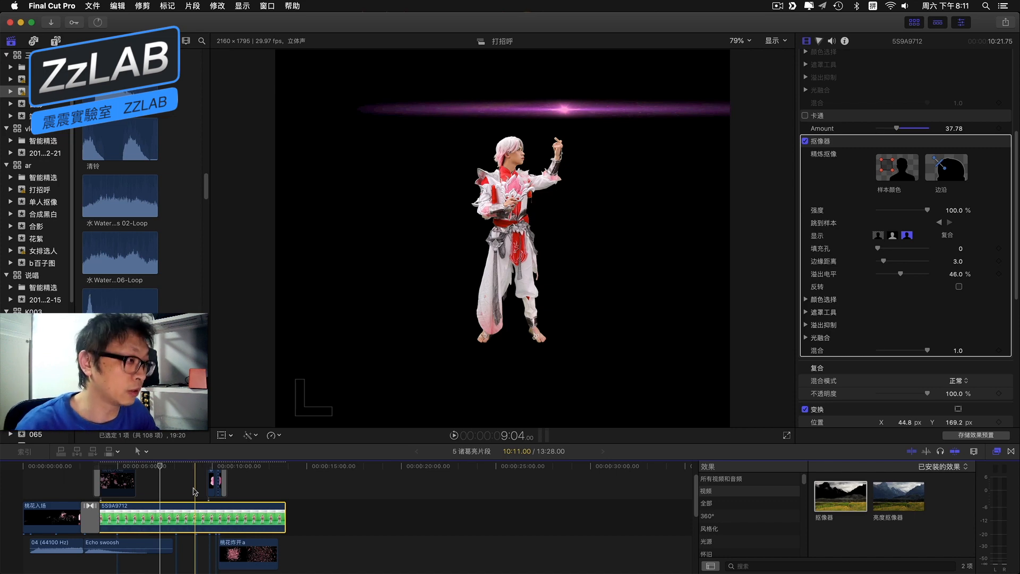
Check the keyed clip at several moments along the timeline, ending with the playhead at about 8:02.
key("space")
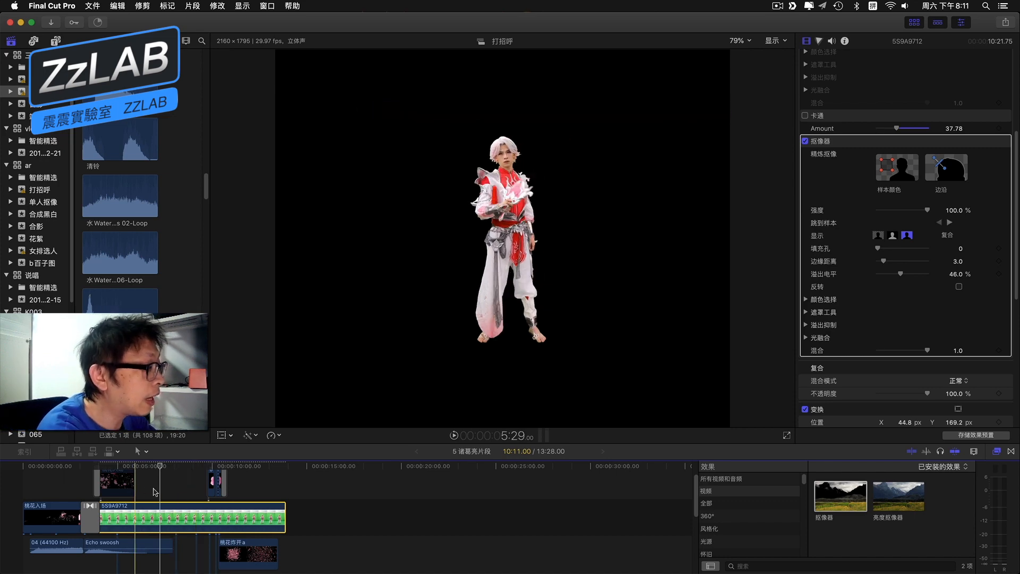
key("space")
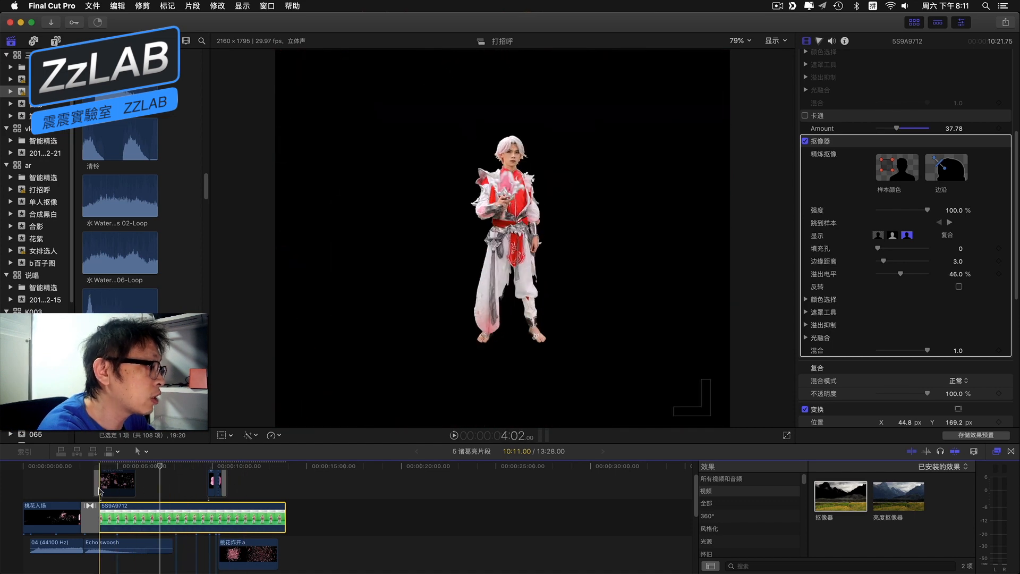
left_click_drag(105, 467, 177, 477)
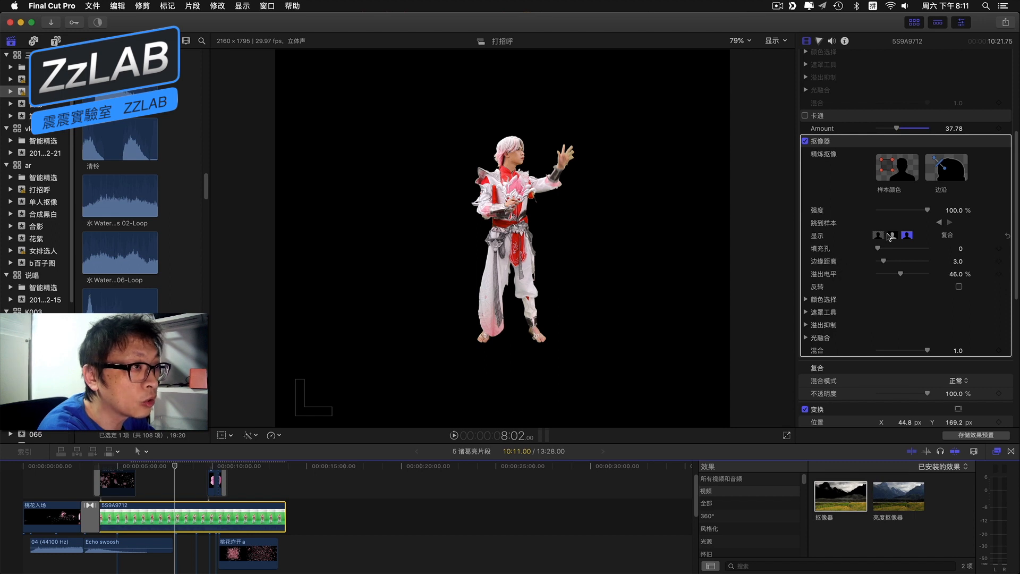
Restore the clip's original effects by deleting the second Keyer and re-enabling the first Keyer and the 卡通 effect.
scroll(889, 236, "up", 5)
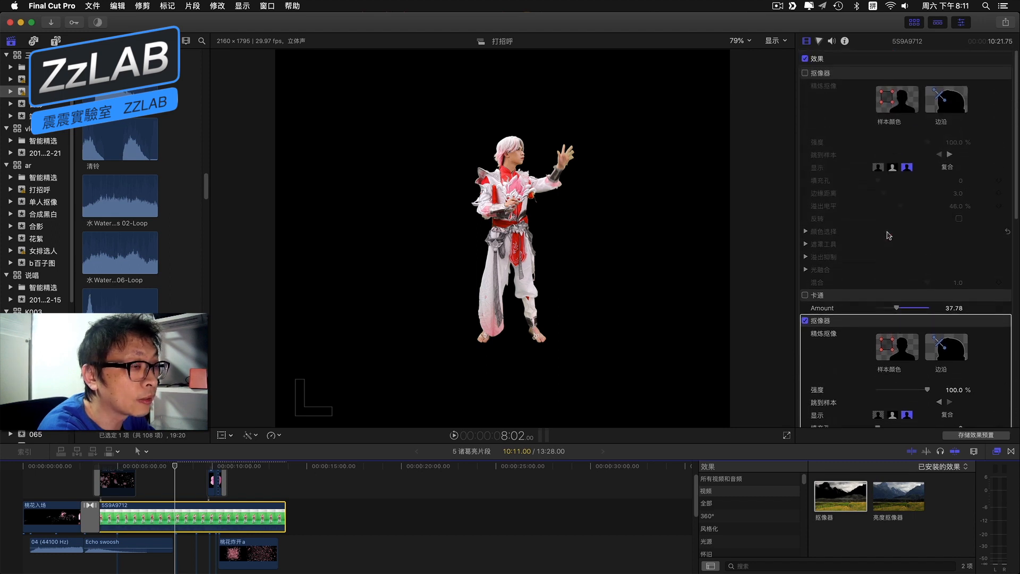
scroll(889, 235, "down", 3)
scroll(879, 207, "up", 3)
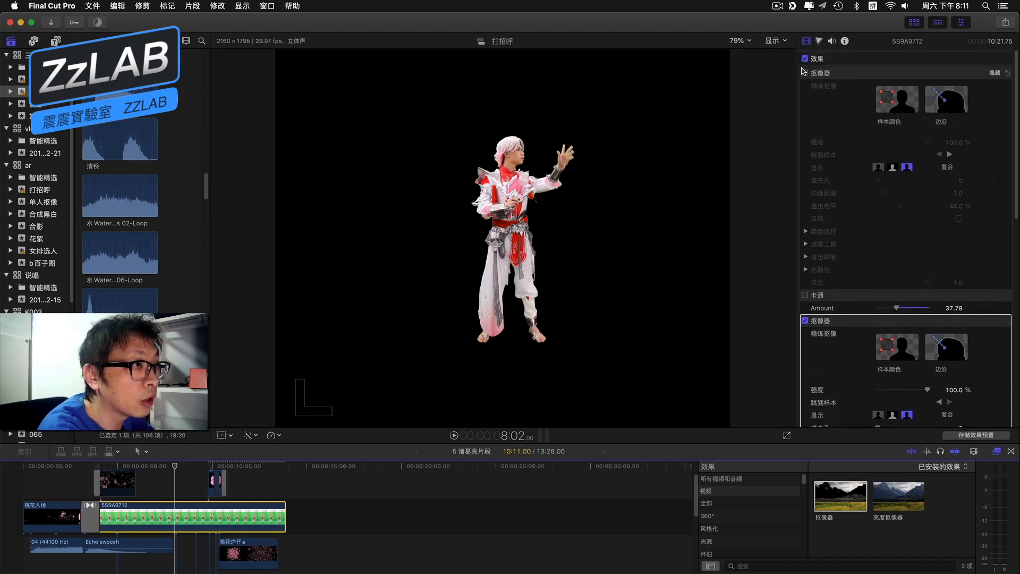
left_click(805, 73)
left_click(886, 322)
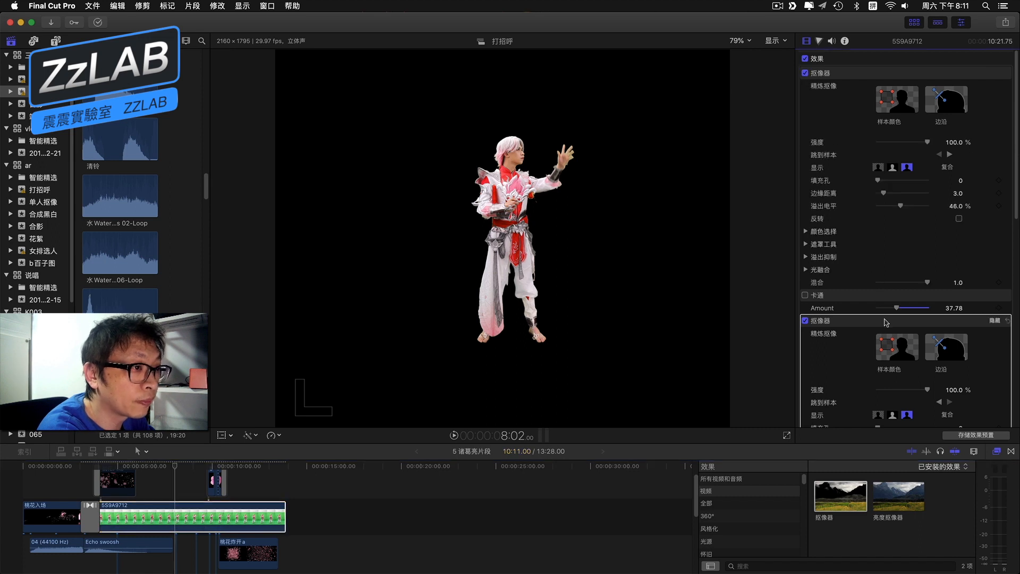
key("Delete")
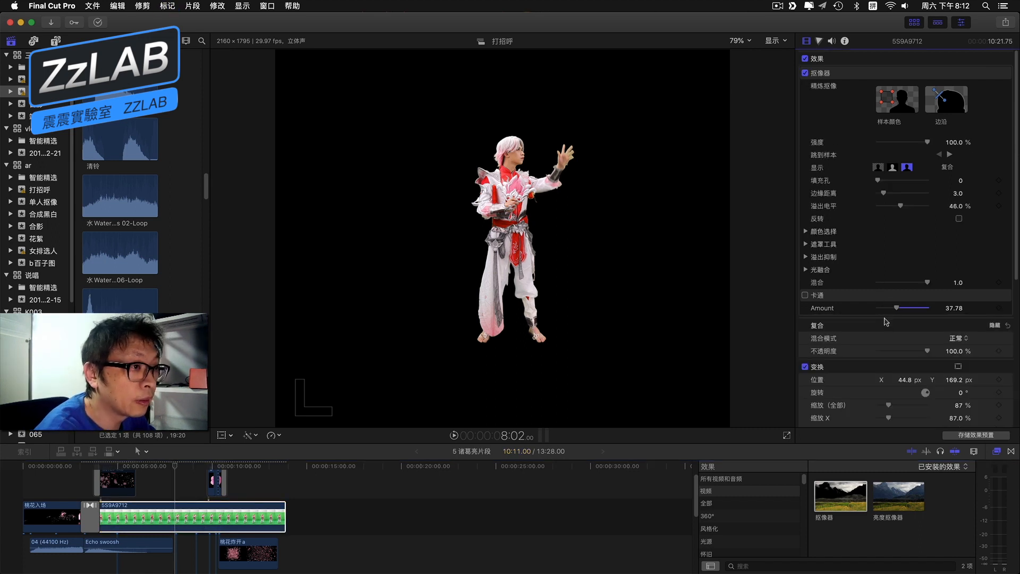
left_click(805, 296)
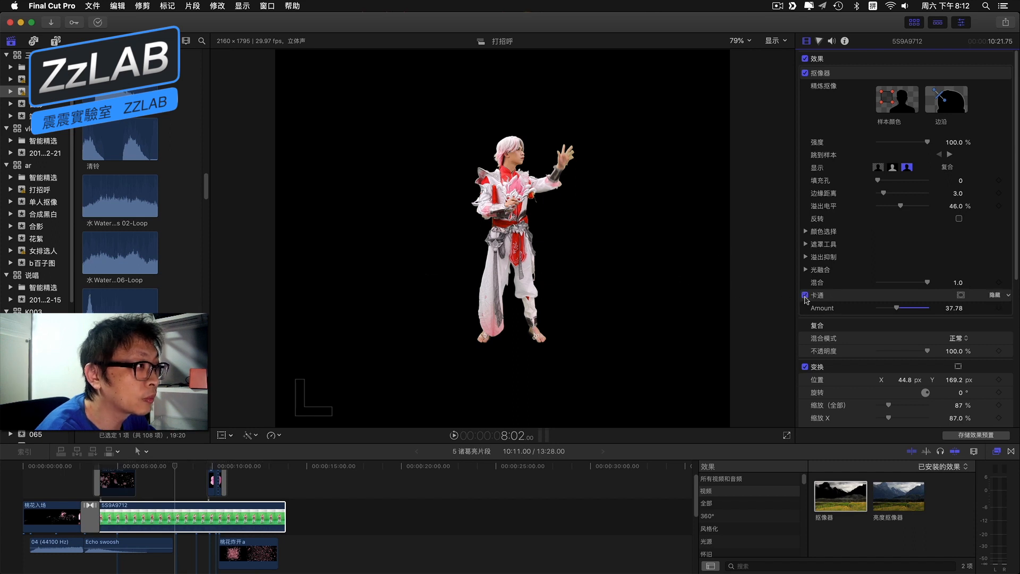
Check the keyed figure together with the petal effects at several moments, ending with the playhead at about 11:04.
left_click(176, 468)
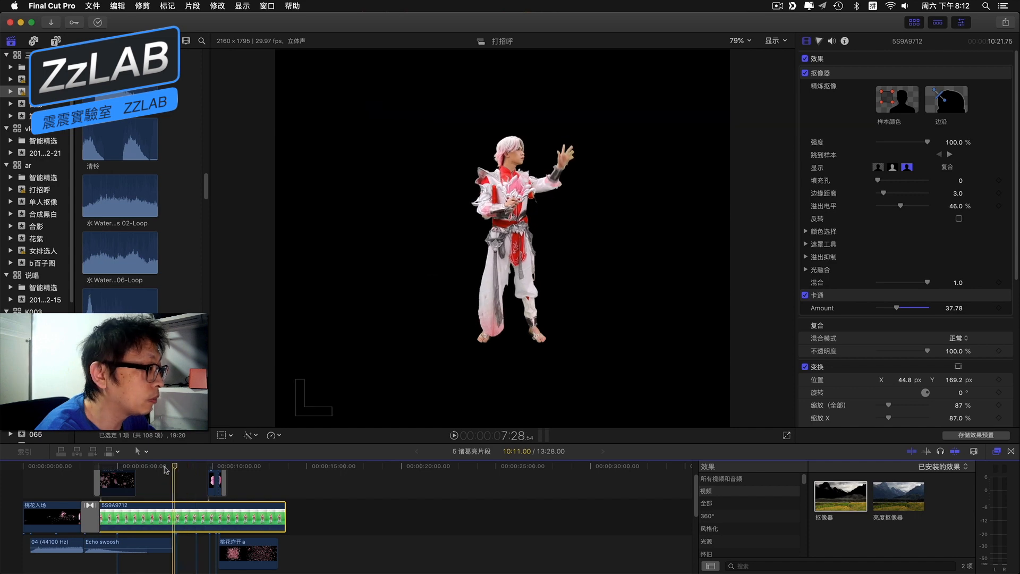
left_click(164, 466)
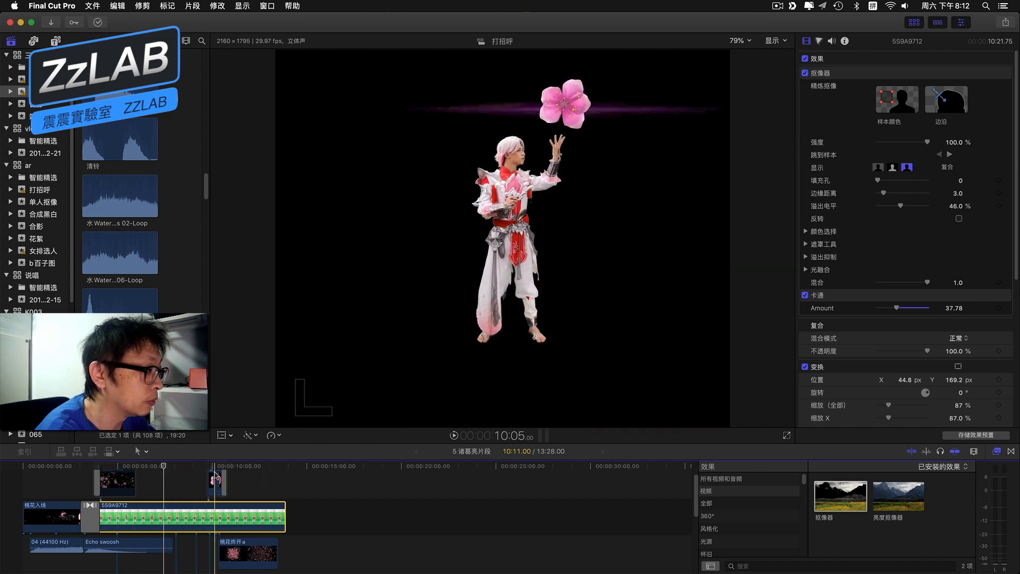
left_click(225, 466)
left_click_drag(226, 466, 233, 468)
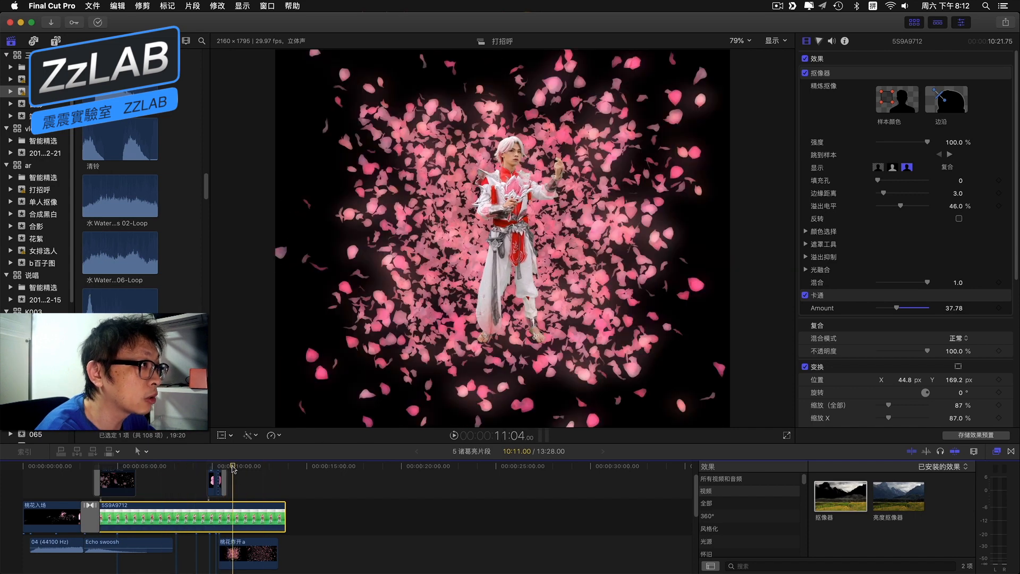
Enlarge the preview to 200%, frame the figure's upper body, and check the key at about 8:15 and at an earlier moment.
left_click(737, 43)
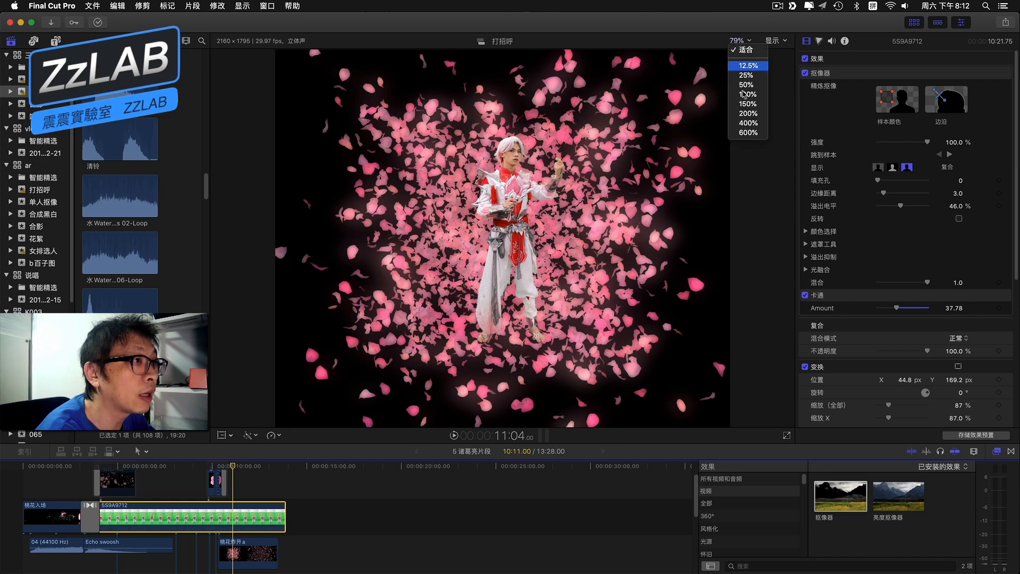
left_click(746, 114)
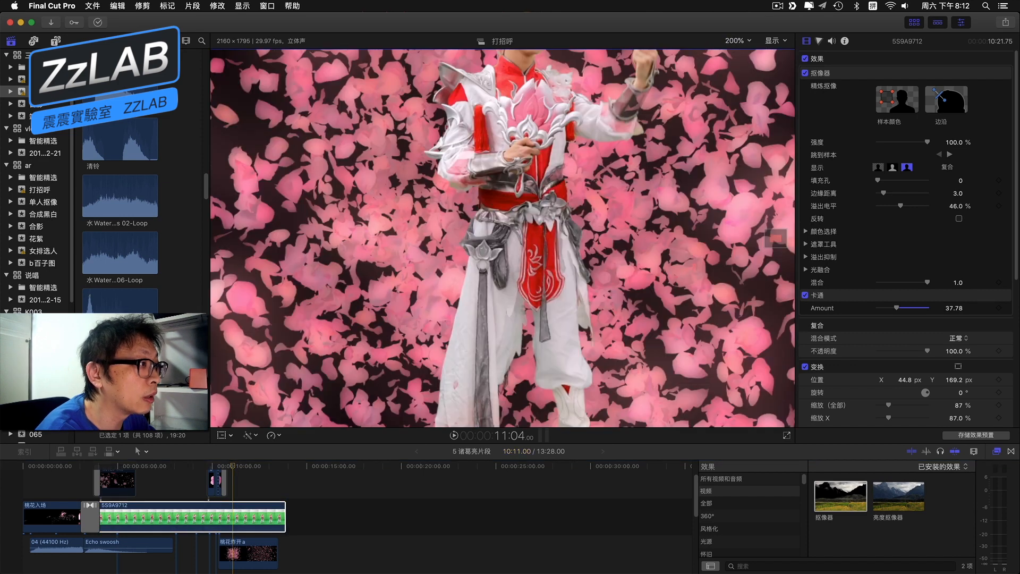
left_click_drag(769, 236, 770, 233)
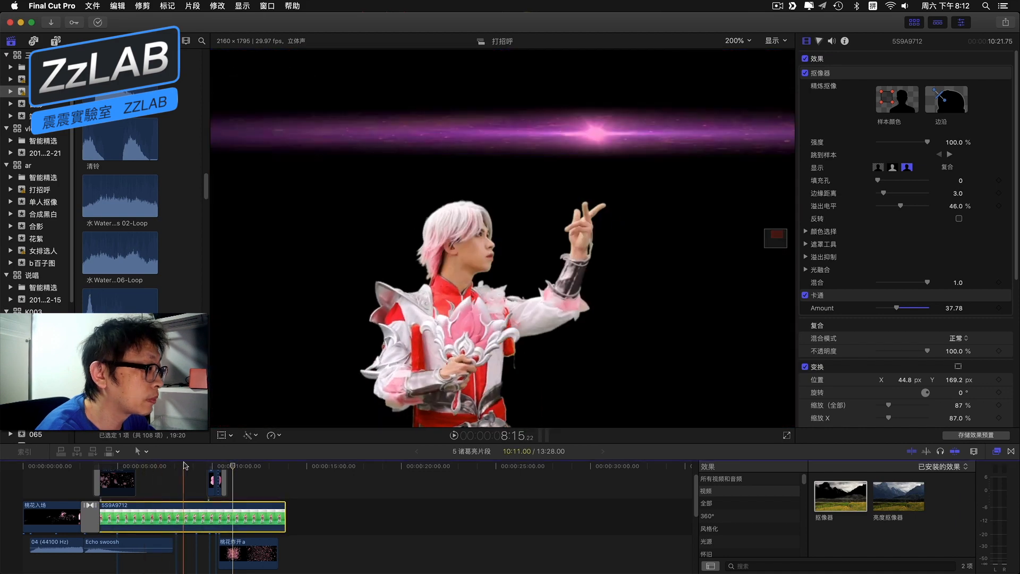
left_click(184, 465)
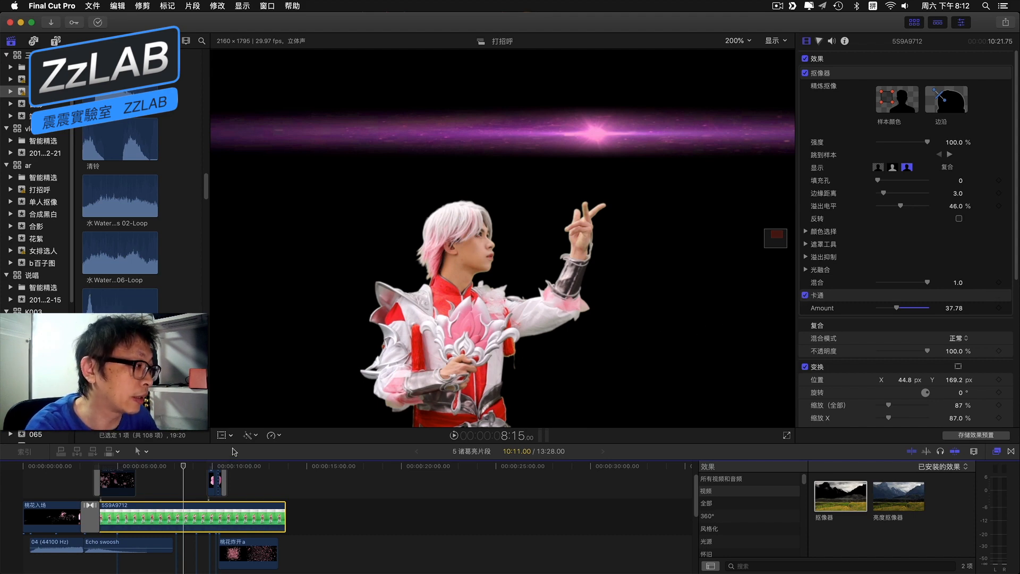
left_click_drag(184, 470, 155, 468)
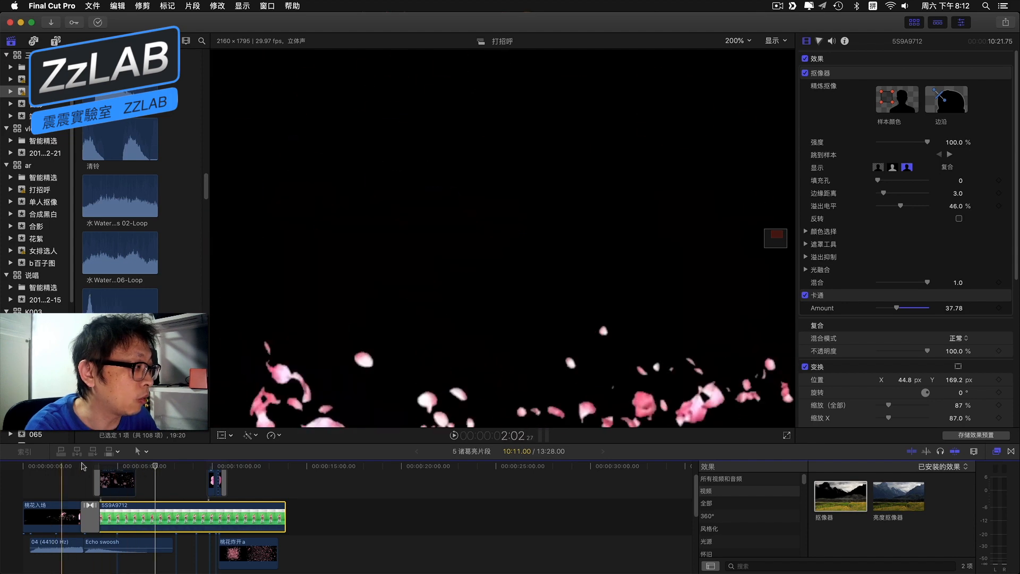
Select the 桃花入场 clip, fit the whole frame in the preview, and play the petal entrance from the start to about 3:24.
left_click(40, 466)
left_click(47, 512)
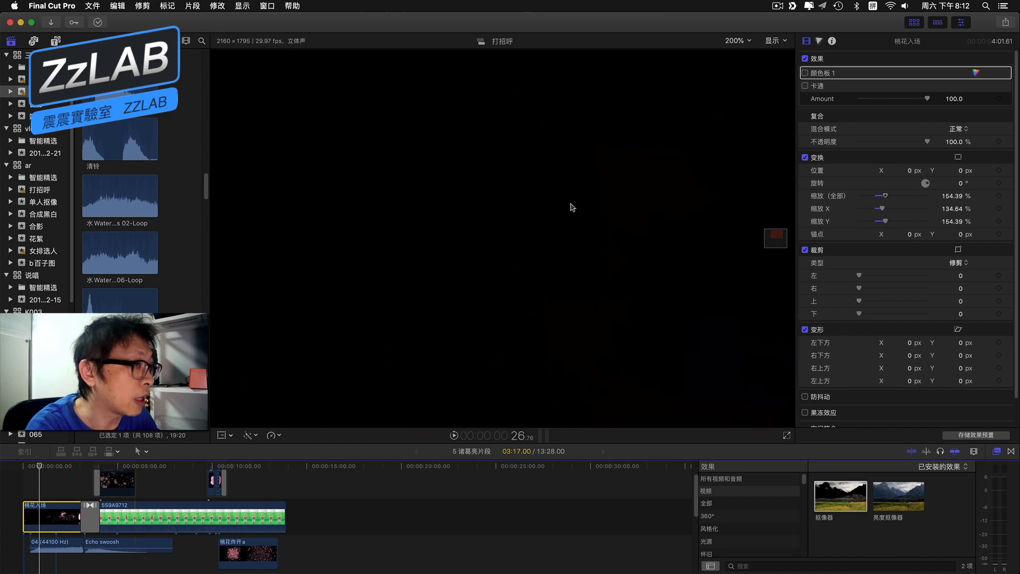
left_click(749, 44)
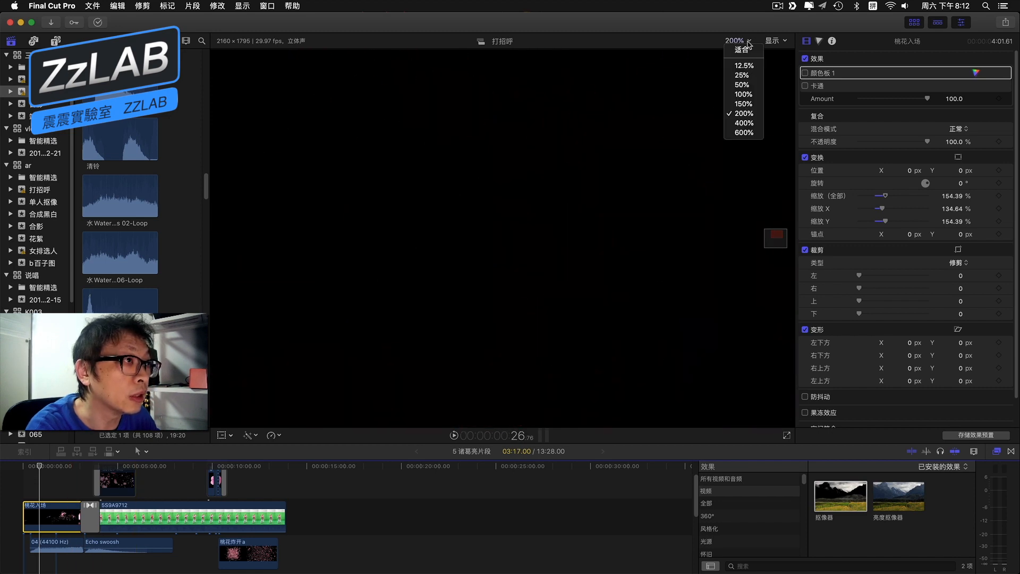
left_click(741, 47)
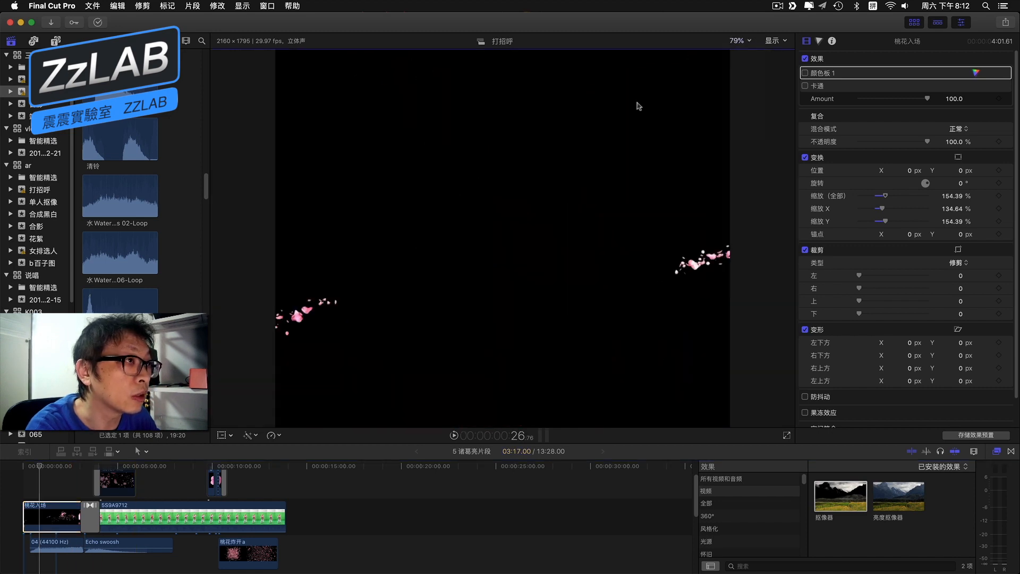
left_click(20, 504)
key("space")
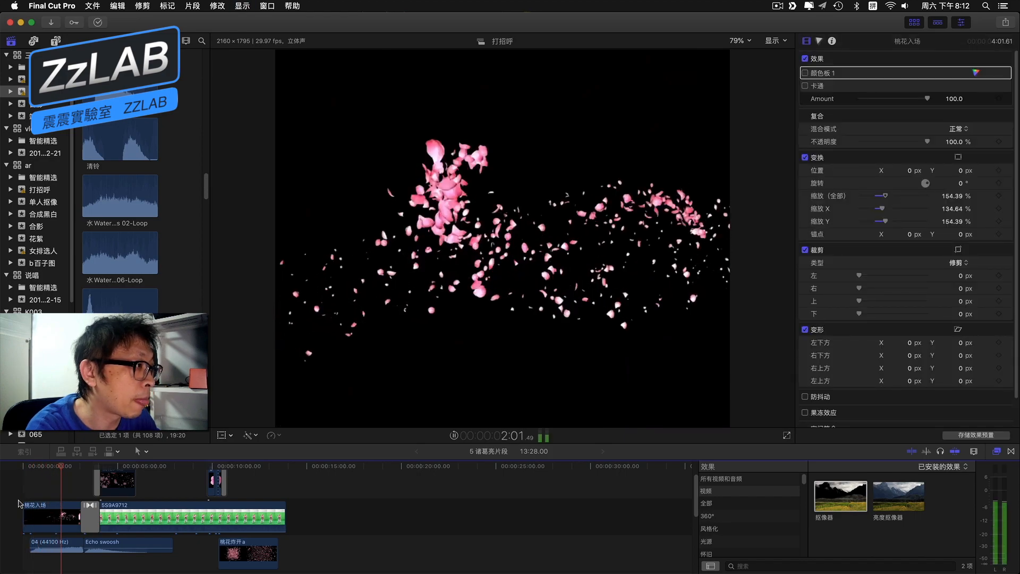
key("space")
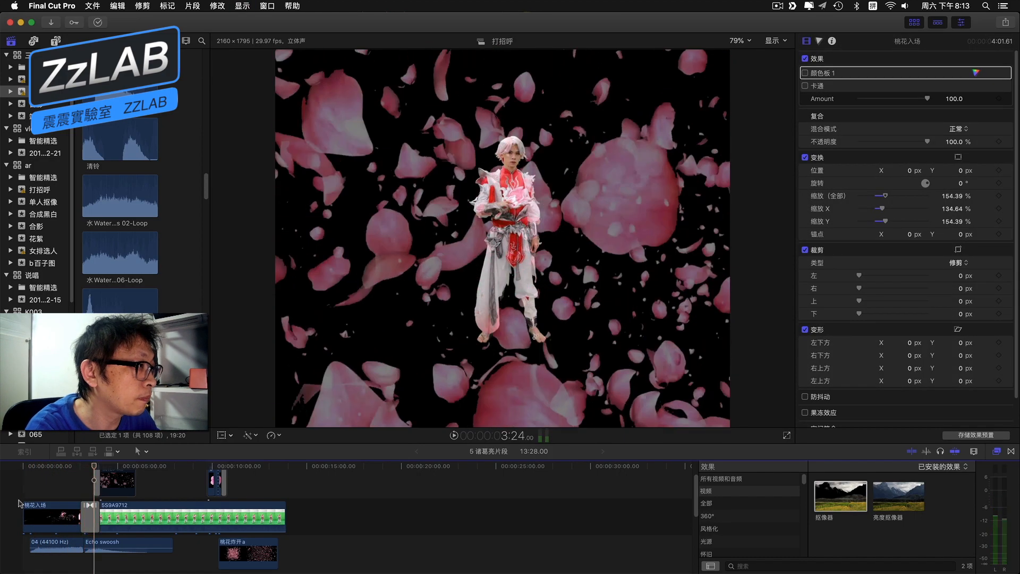
Locate the source media of the 桃花入场 timeline clip in the browser and show its file in Finder.
left_click(48, 511)
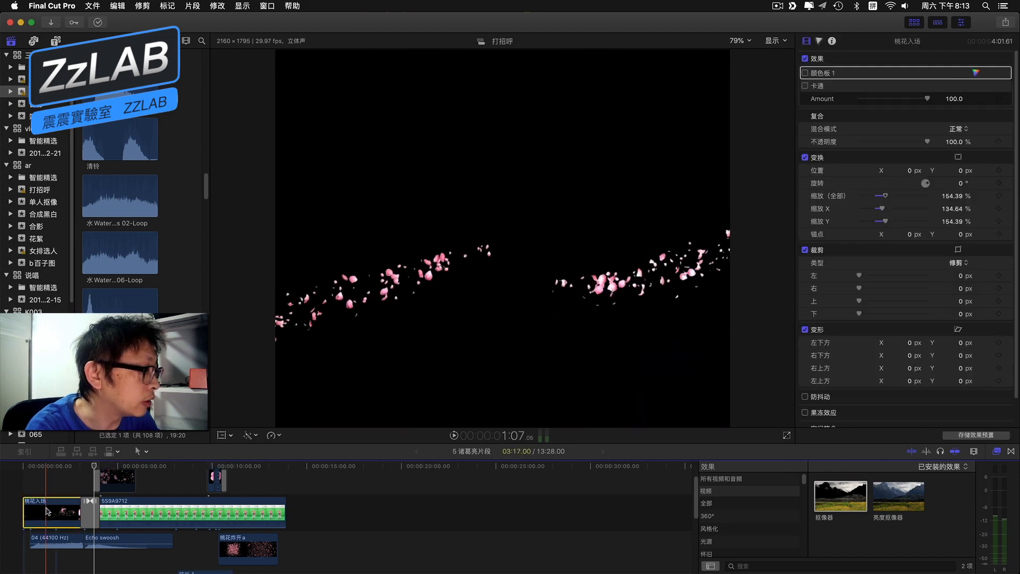
right_click(48, 511)
left_click(79, 563)
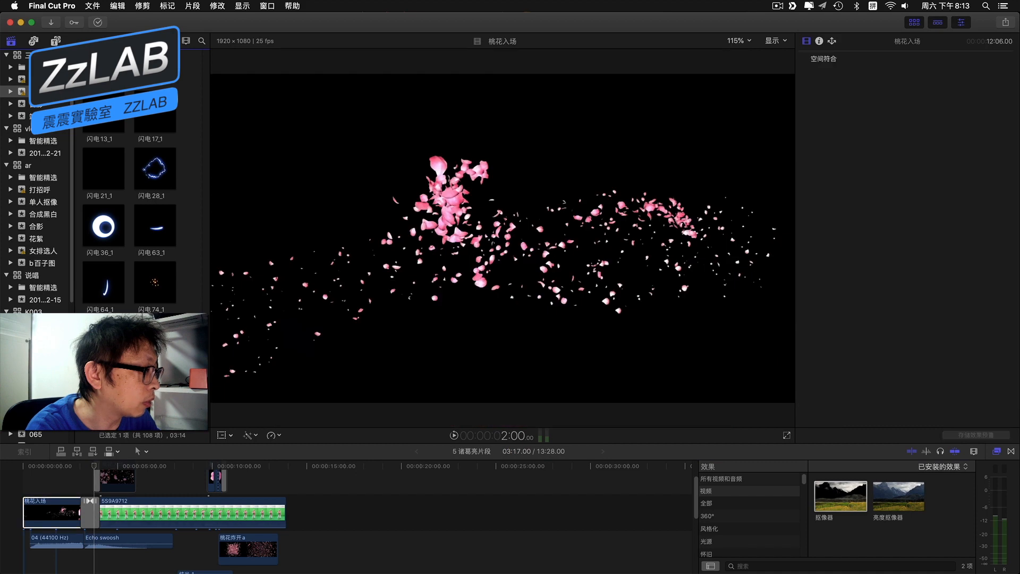
right_click(94, 388)
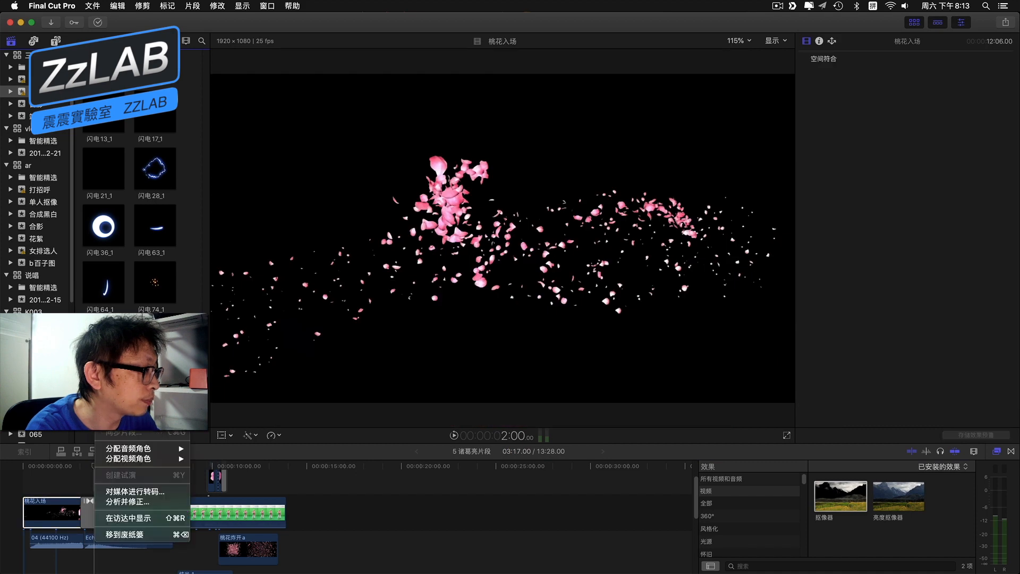
left_click(137, 518)
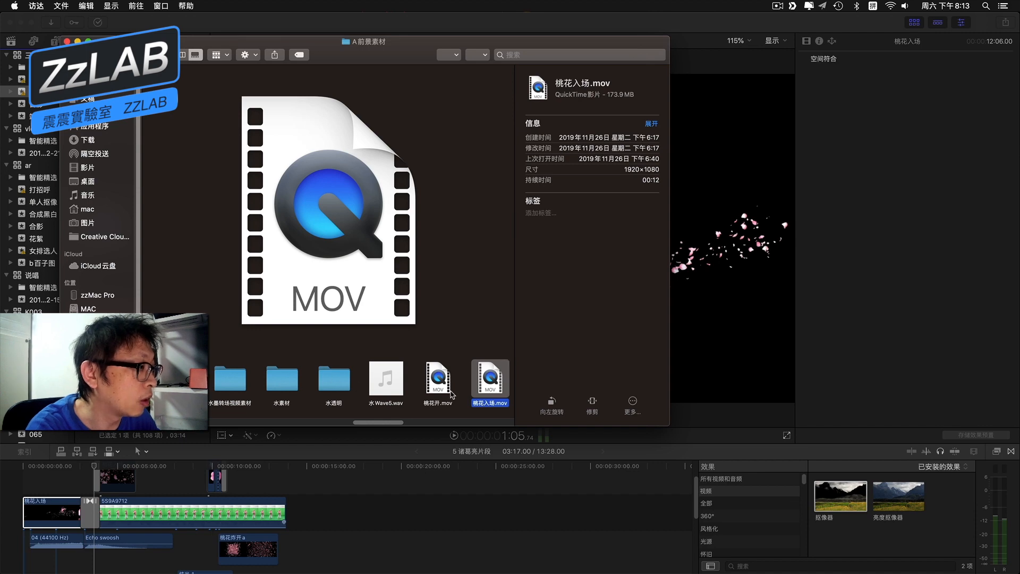
Preview the 桃花入场.mov file in Finder, and switch back to the Final Cut Pro timeline.
key("space")
key("space")
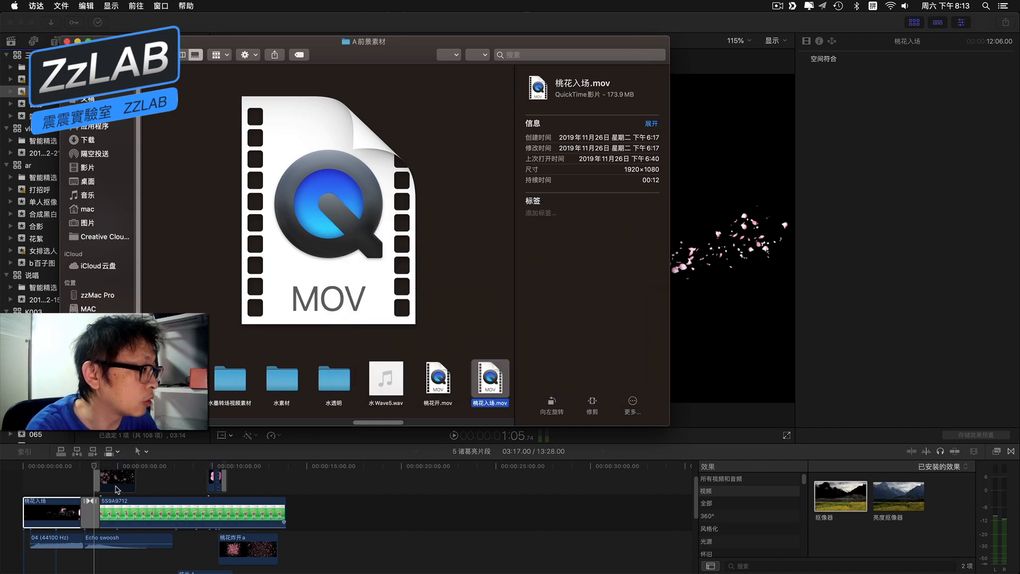
left_click(80, 486)
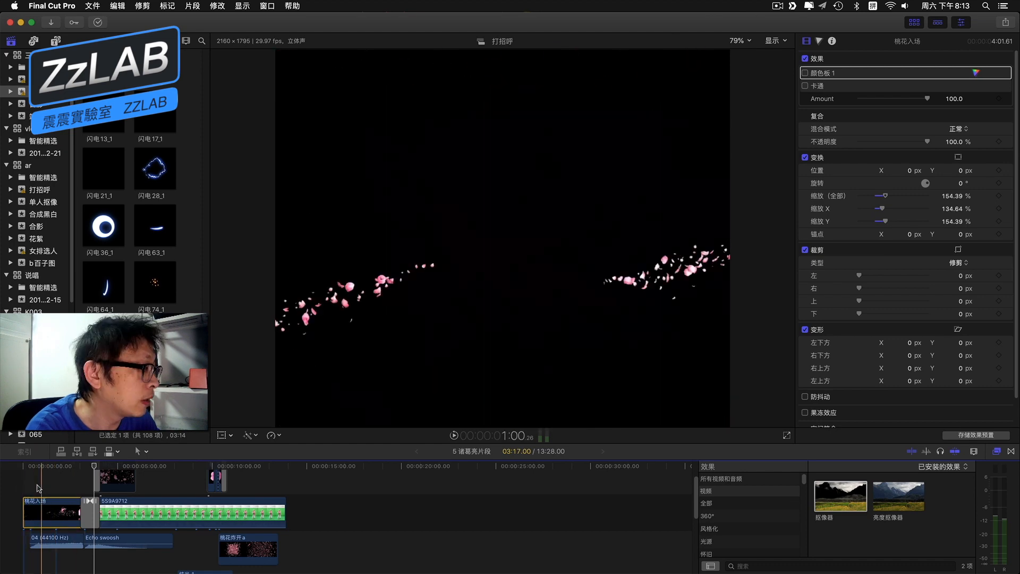
Scrub through the 桃花入场 clip and examine the clips layered above and below the main storyline.
left_click(37, 487)
mouse_move(59, 468)
left_mouse_down()
mouse_move(72, 468)
mouse_move(47, 468)
left_mouse_up()
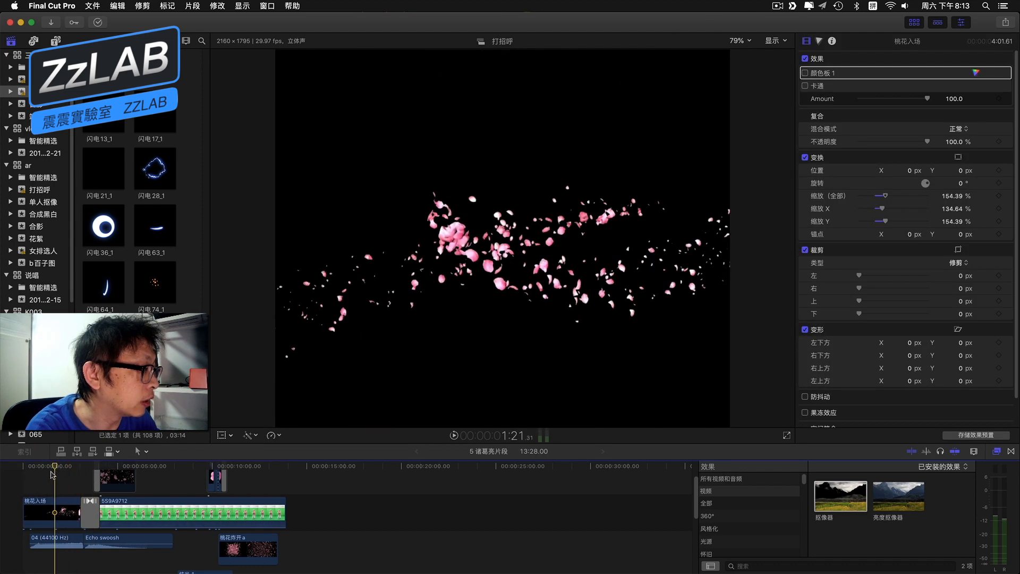
left_click(56, 509)
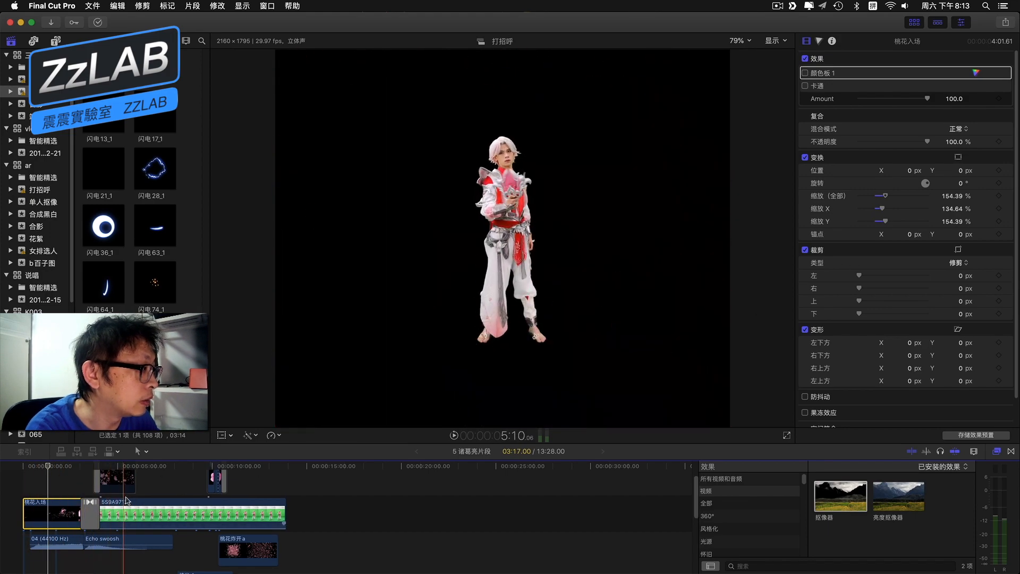
scroll(105, 508, "up", 2)
scroll(106, 511, "up", 1)
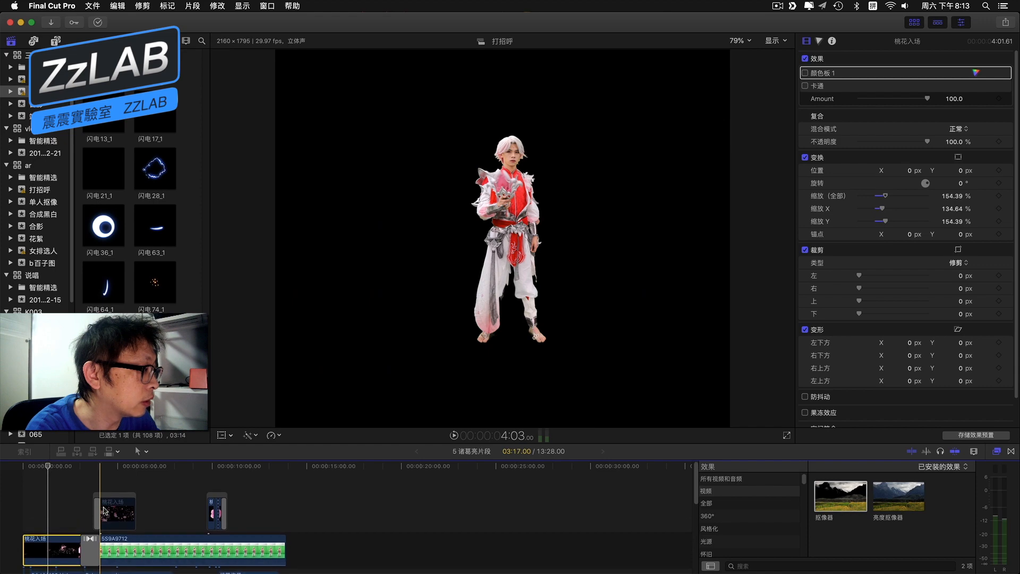
scroll(103, 497, "down", 5)
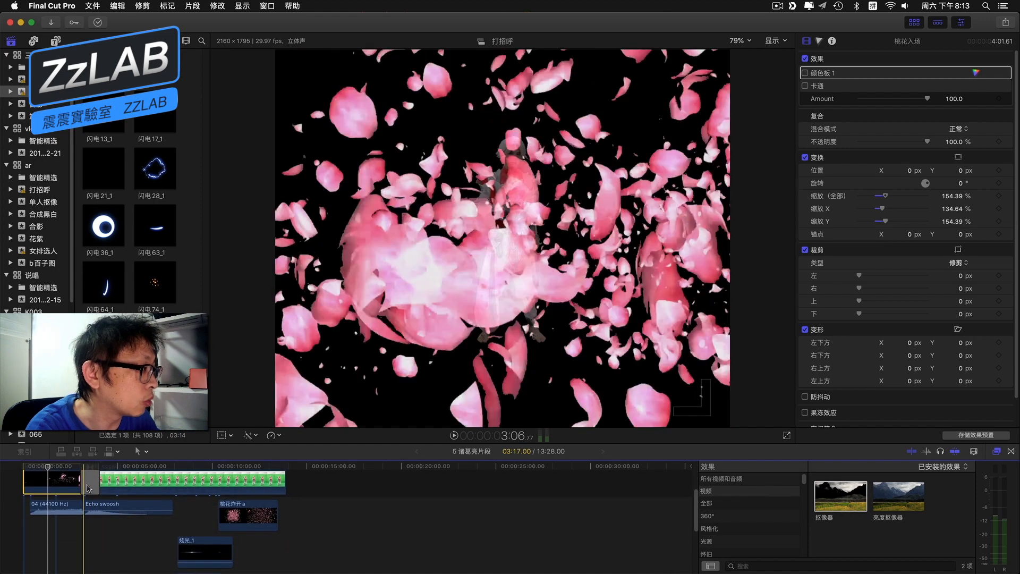
scroll(89, 489, "up", 1)
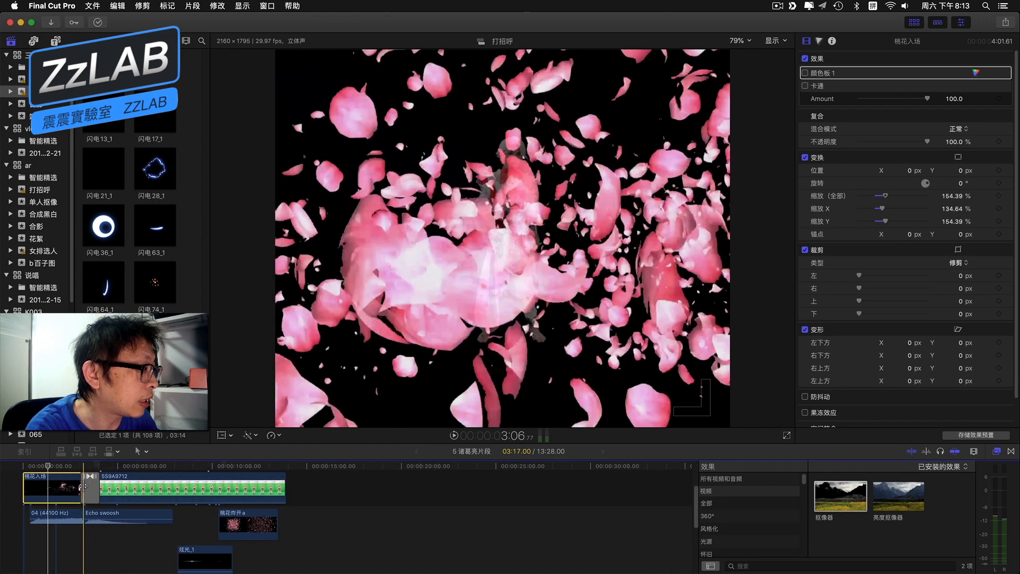
Inspect the transition between 桃花入场 and 5S9A9712 and find 交叉叠化 among the 叠化 transitions.
left_click(89, 488)
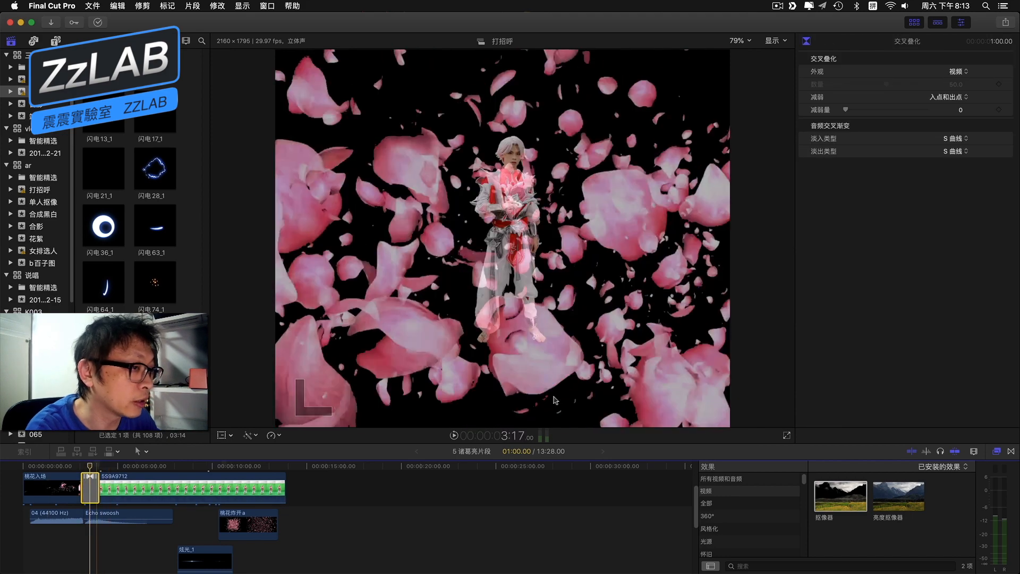
left_click(1010, 451)
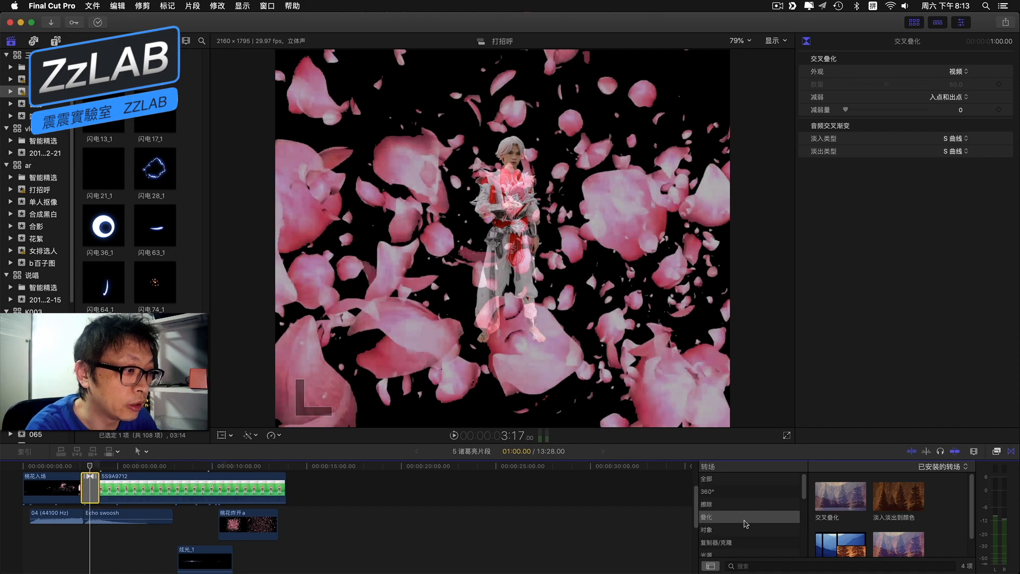
left_click(832, 497)
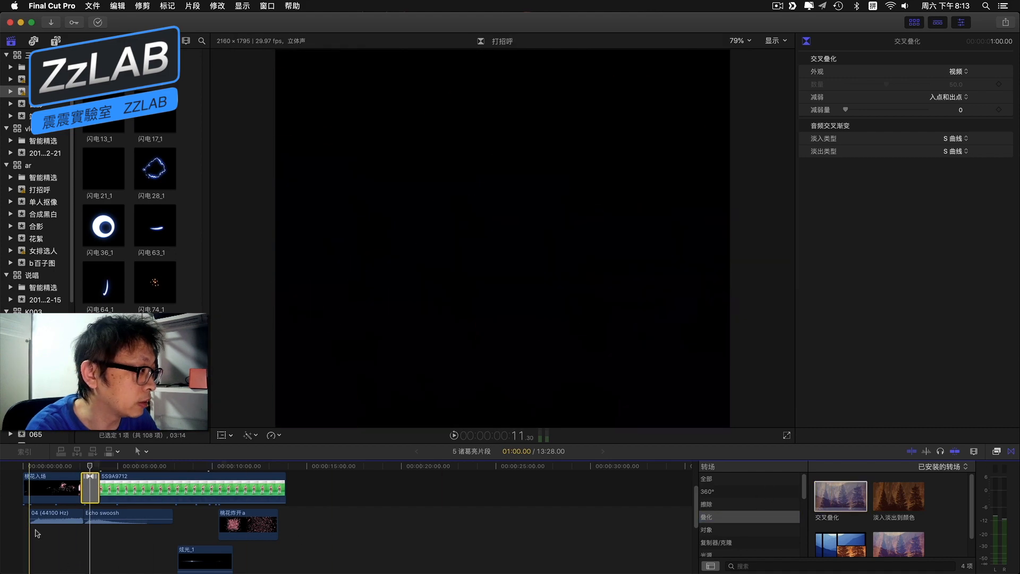
Delete the 交叉叠化 transition between the 桃花入场 and 5S9A9712 clips.
left_click(90, 489)
scroll(107, 494, "up", 1)
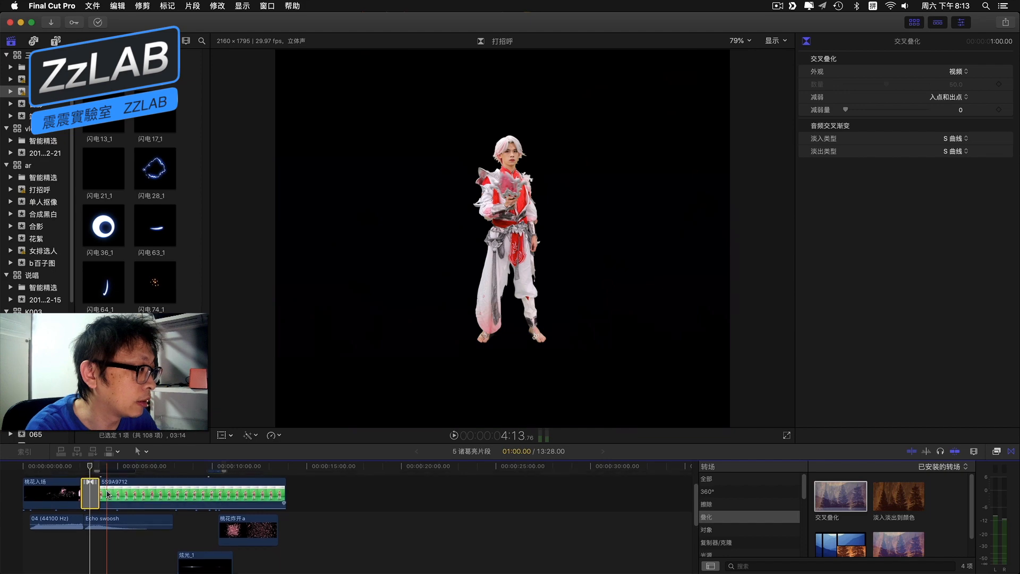
scroll(101, 495, "up", 1)
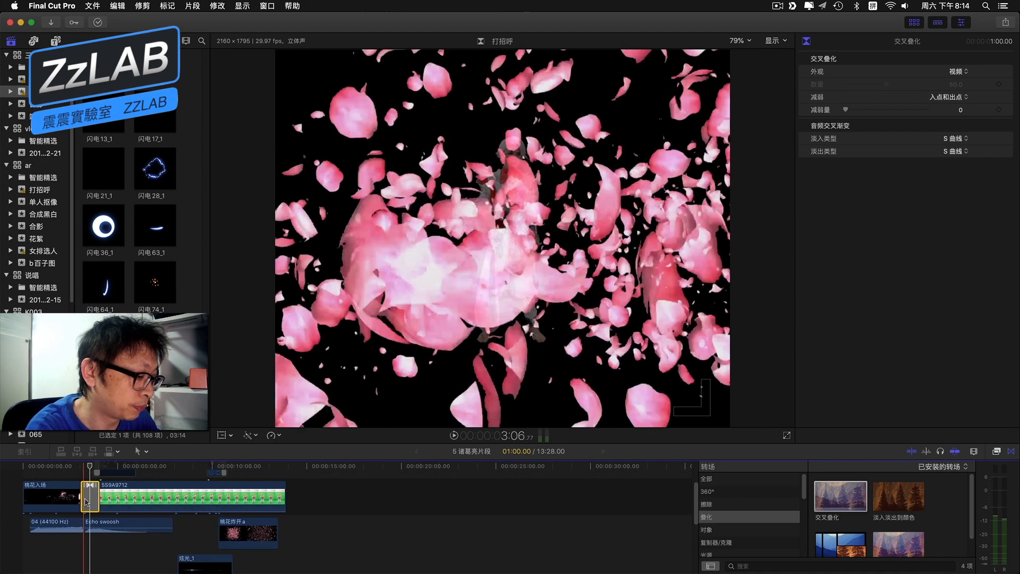
key("Delete")
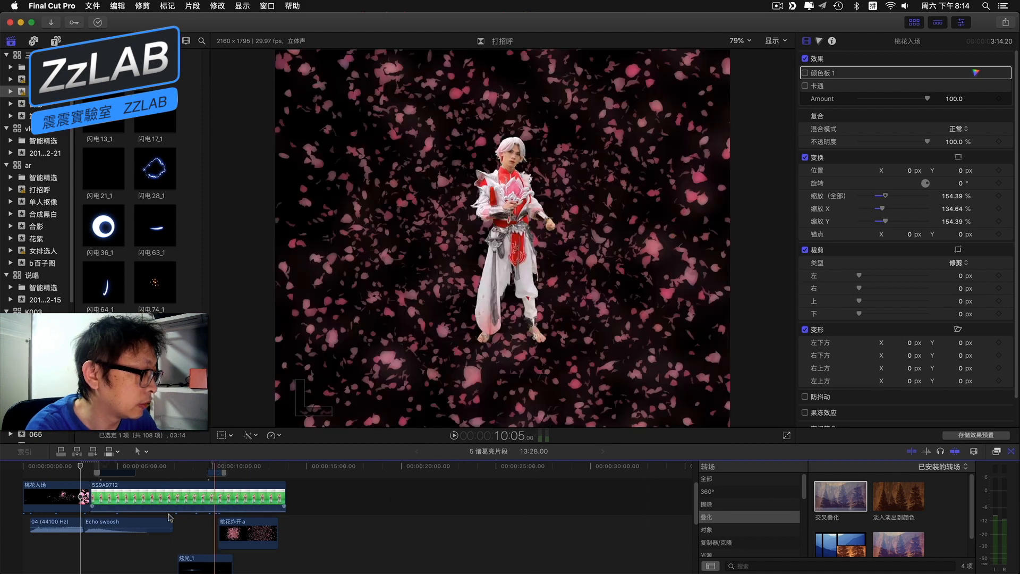
Apply the 交叉叠化 transition to the cut between 桃花入场 and 5S9A9712, and play the timeline across it.
left_click(90, 494)
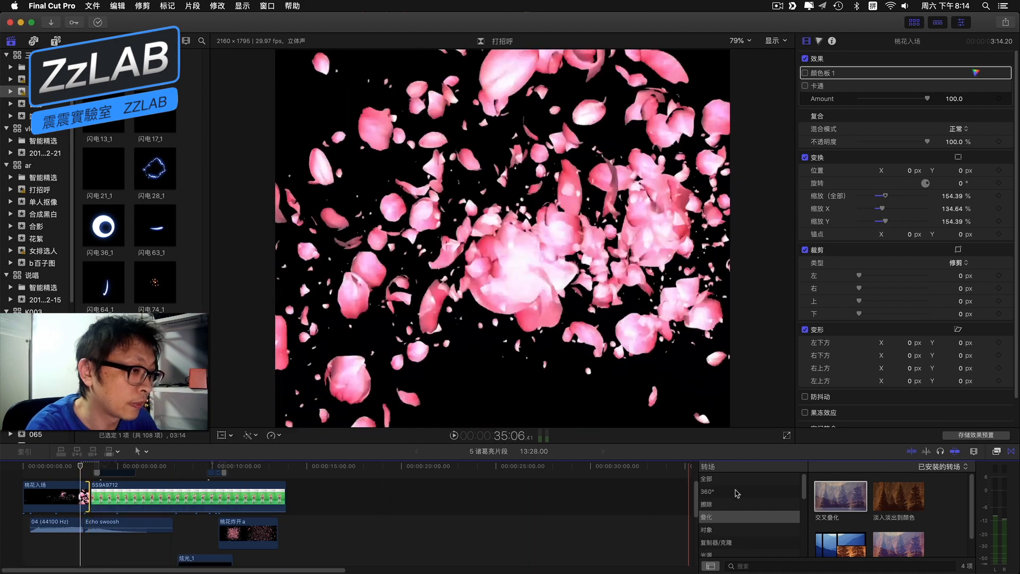
double_click(851, 491)
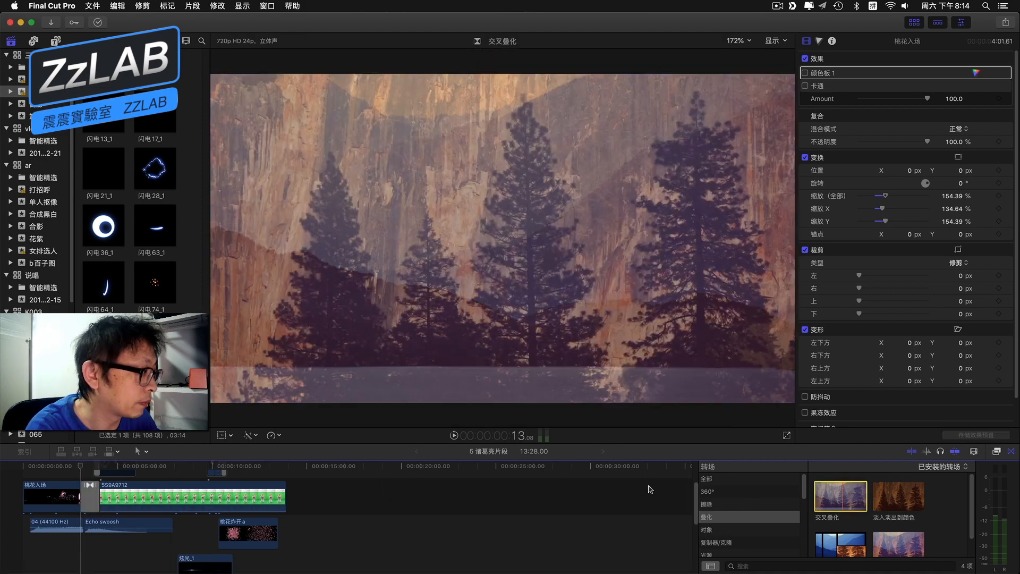
key("space")
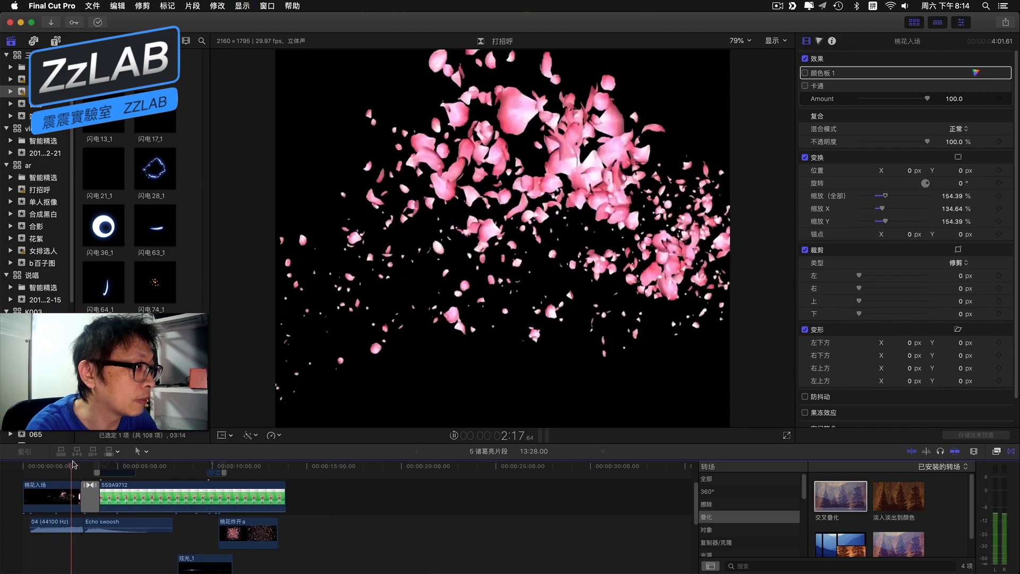
key("space")
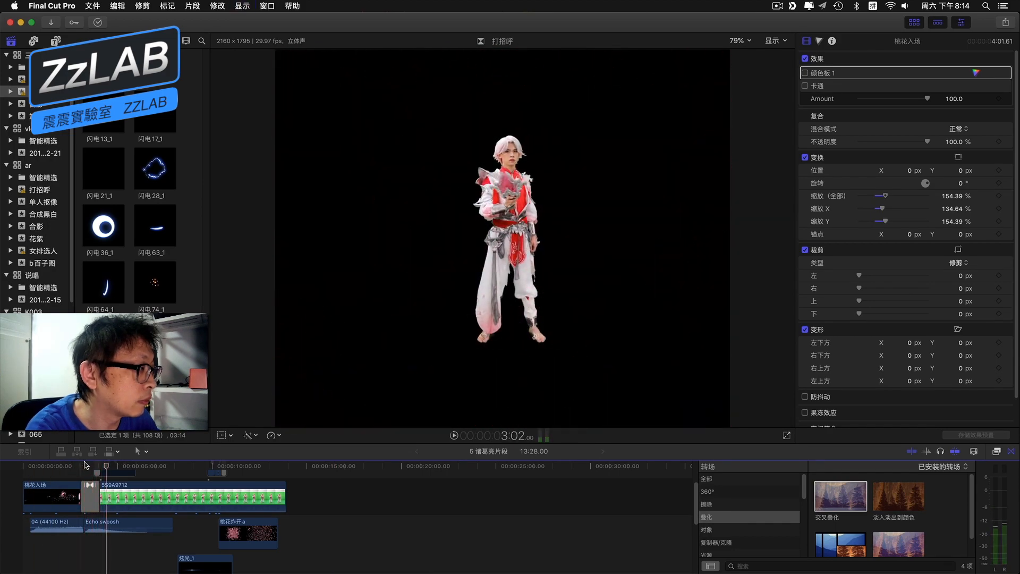
scroll(122, 486, "up", 3)
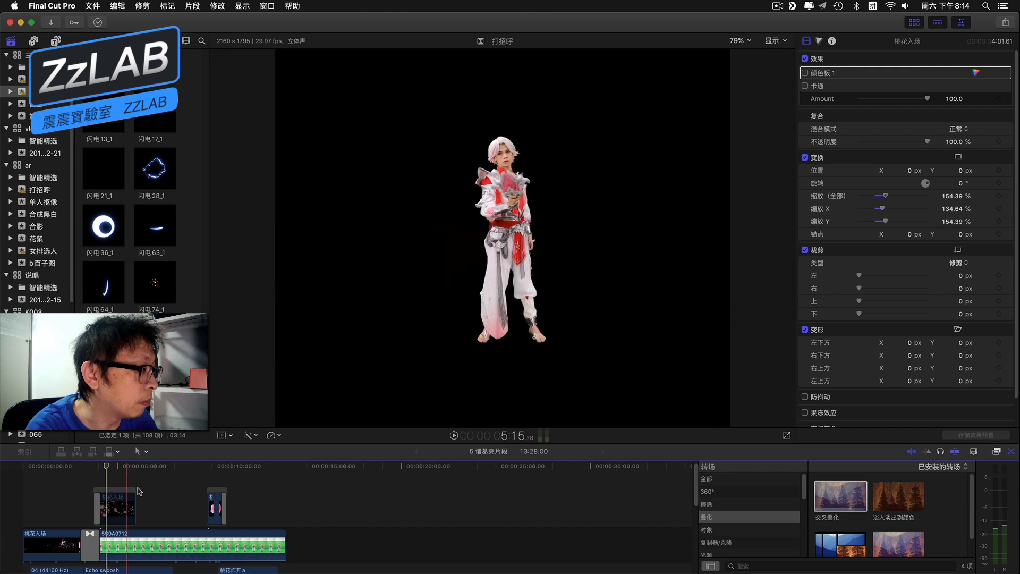
Select the 炫光_1 flare clip connected below the main storyline and inspect its effects and the frames it covers.
scroll(143, 493, "down", 1)
scroll(148, 493, "down", 1)
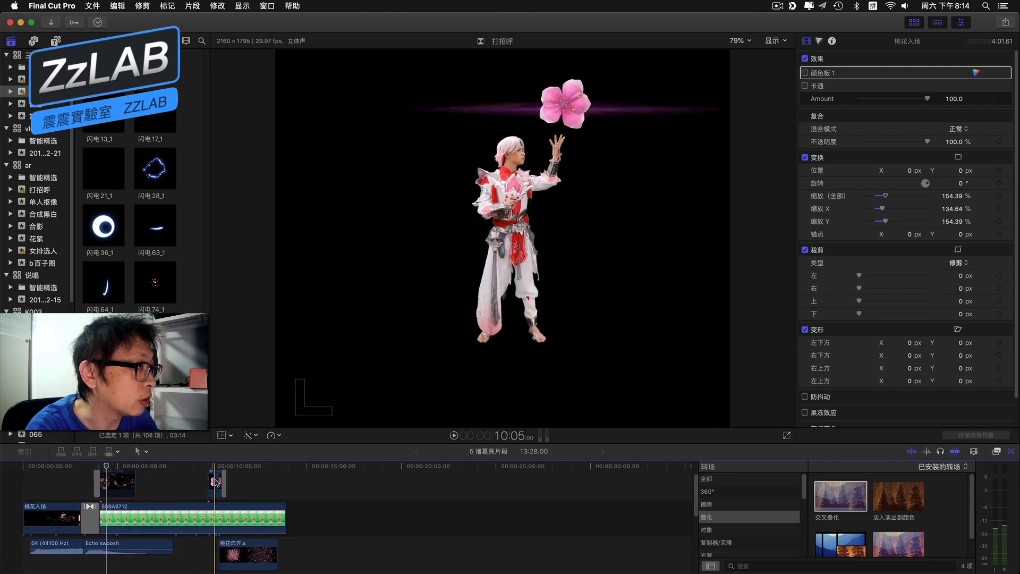
scroll(201, 485, "down", 2)
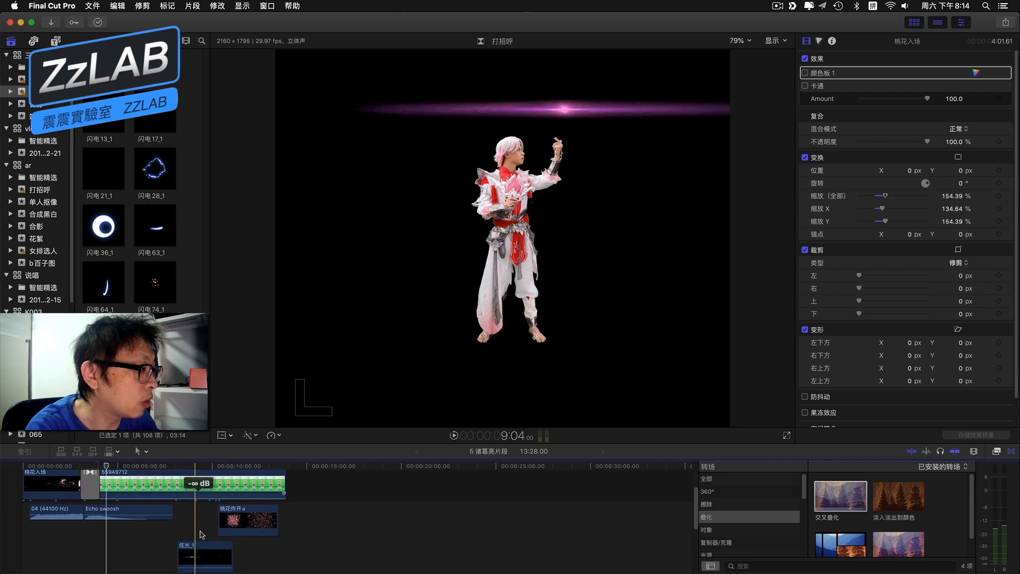
left_click(183, 546)
left_click(178, 537)
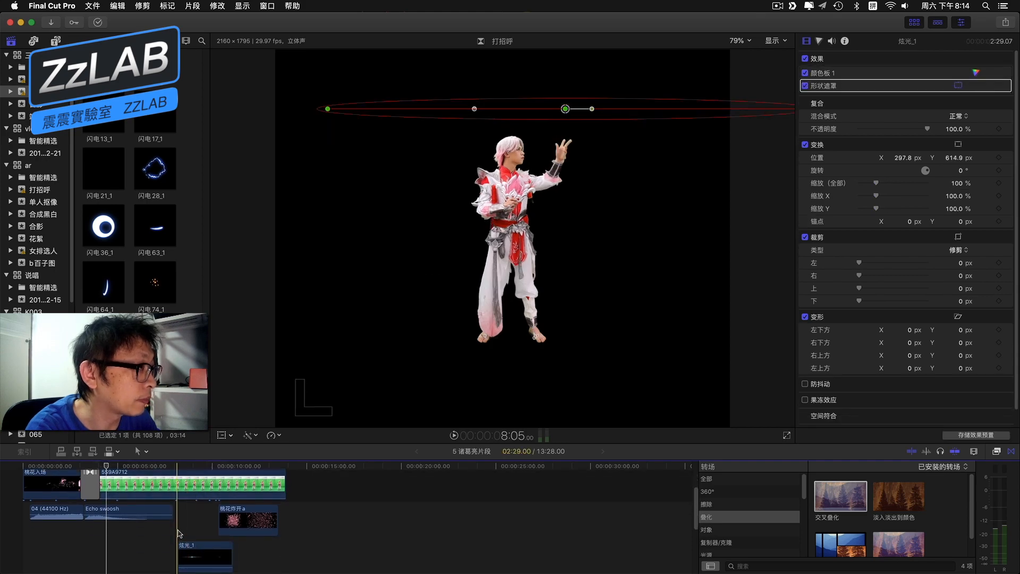
left_click(195, 547)
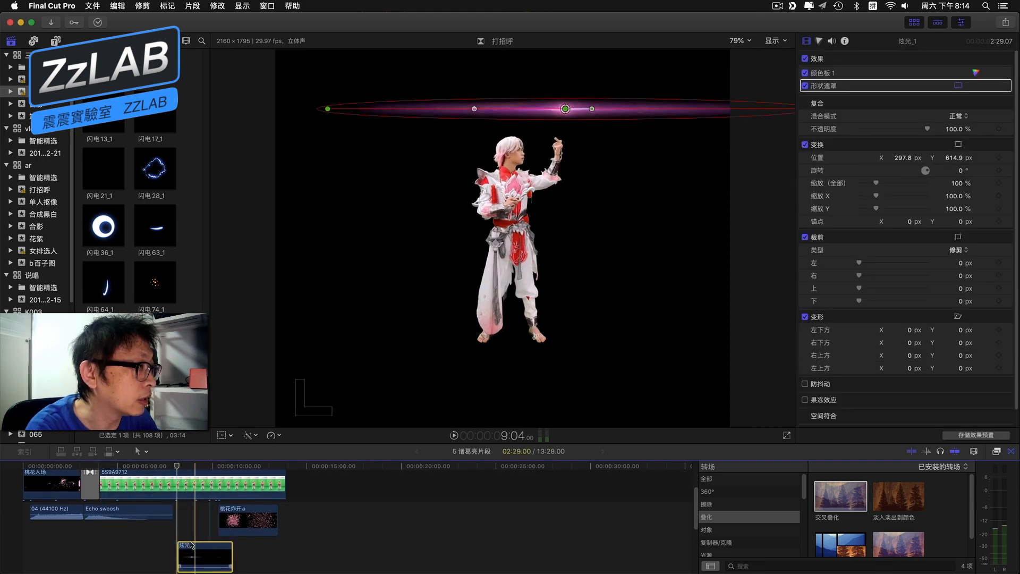
Park the playhead at 9:04 and compare the 炫光_1 flare with its 形状遮罩 effect switched off and back on.
left_click(194, 466)
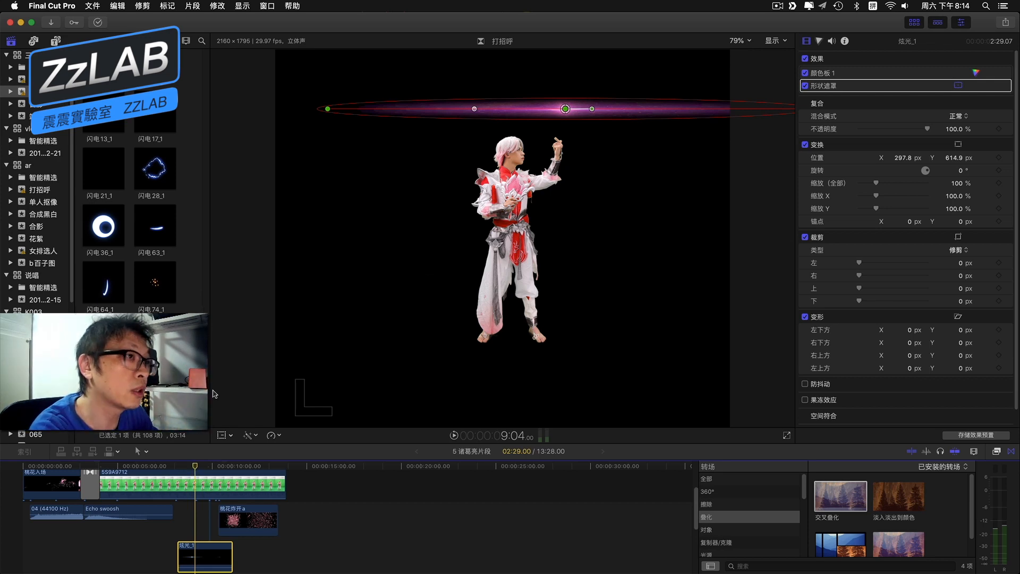
left_click(805, 86)
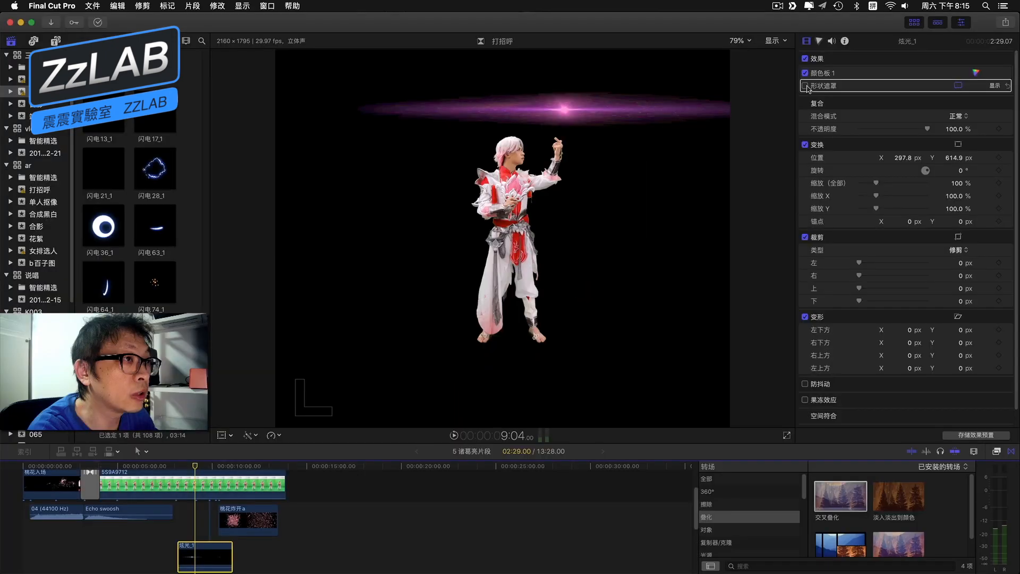
left_click(805, 85)
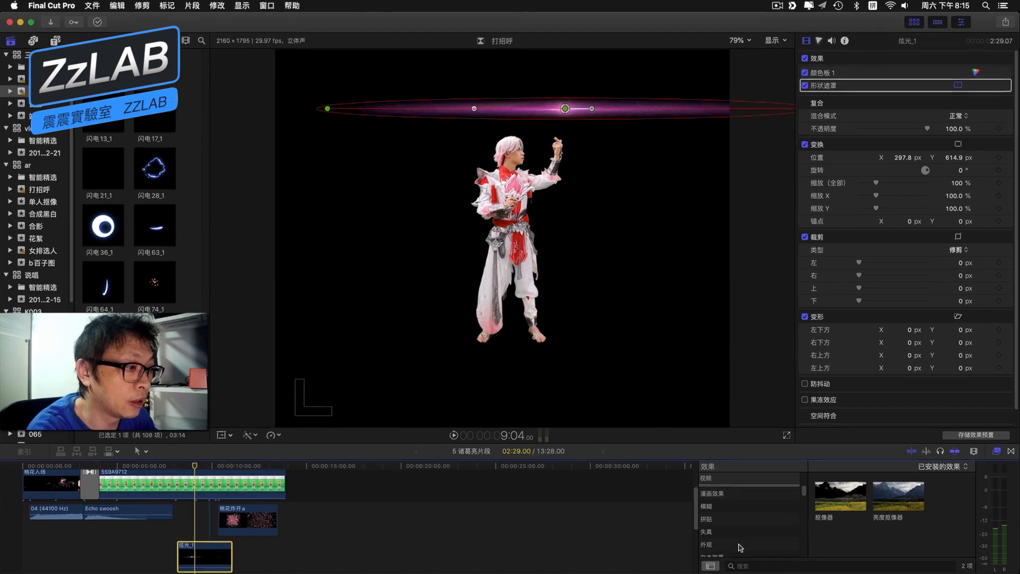
Find 形状遮罩 in the 遮罩 effects category and add it as a second mask to the 炫光_1 clip.
scroll(741, 548, "down", 3)
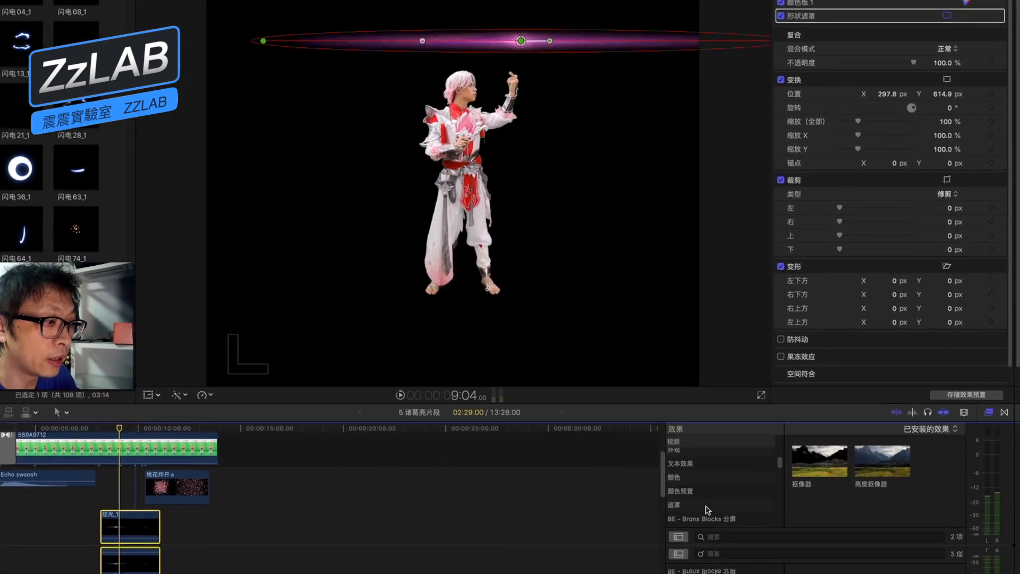
left_click(701, 518)
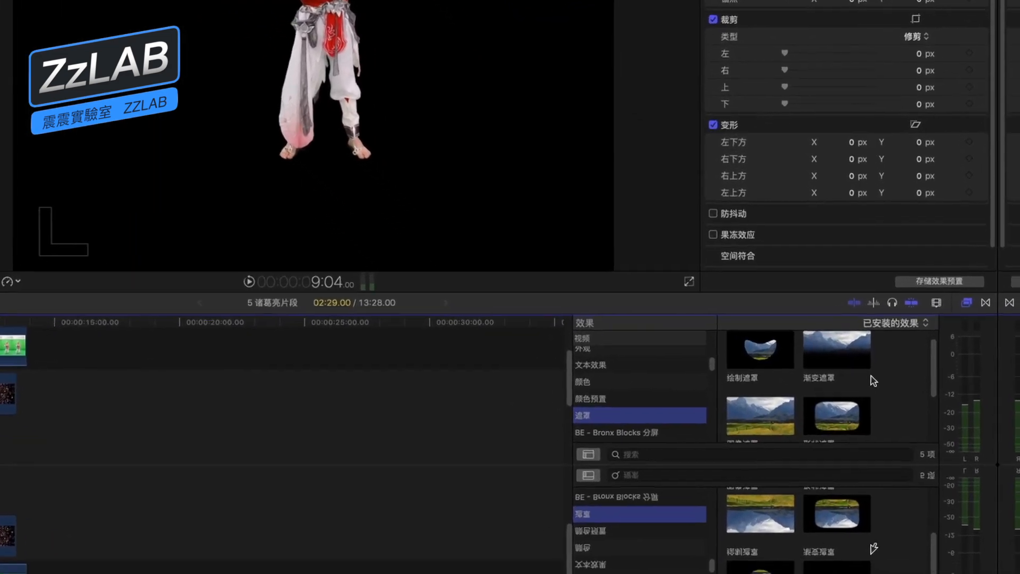
scroll(855, 395, "down", 2)
left_click(793, 259)
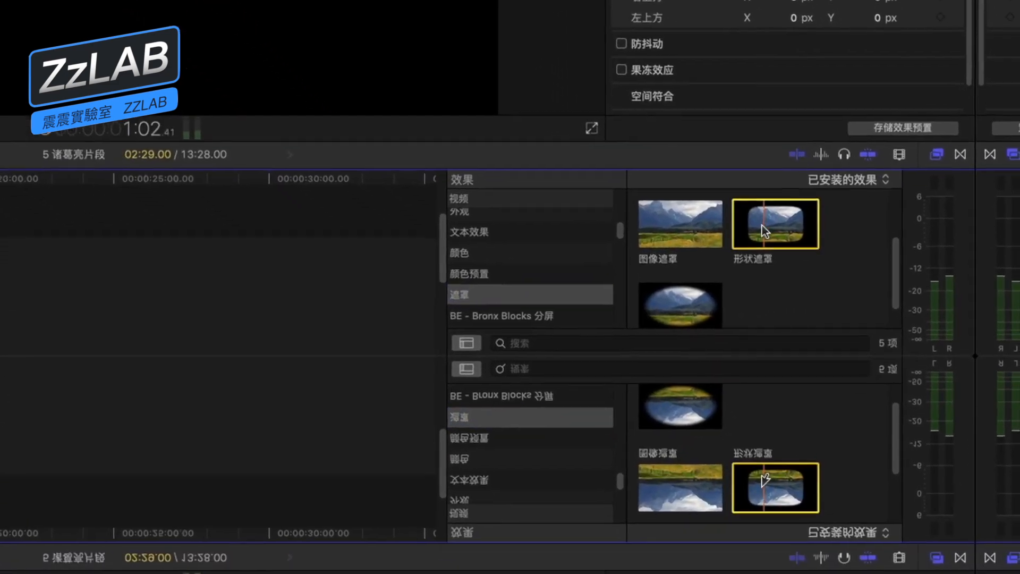
left_click_drag(755, 183, 213, 550)
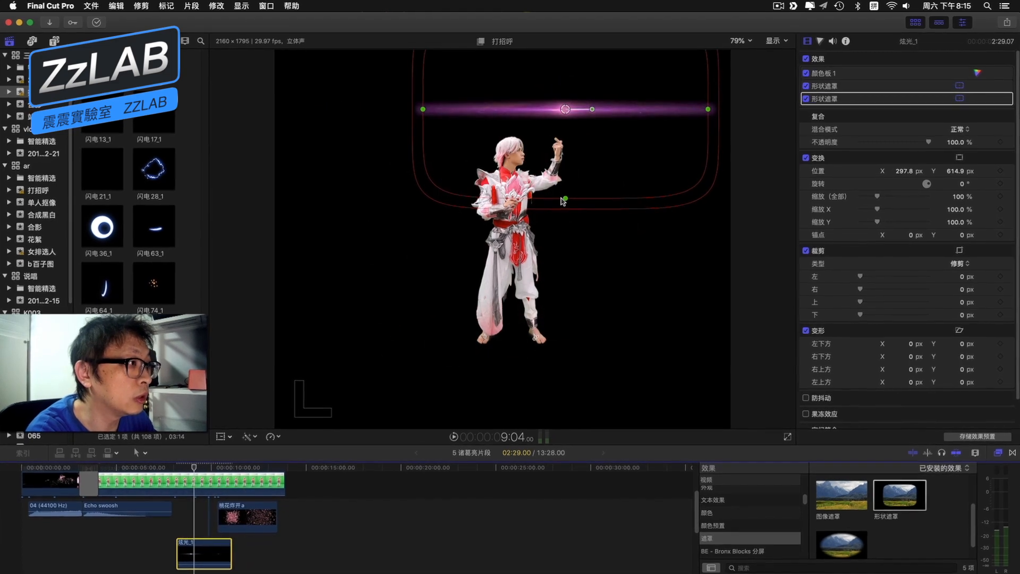
Flatten and round the second 形状遮罩 into a wide, thin ellipse around the flare, and delete that extra mask.
left_click_drag(565, 198, 565, 117)
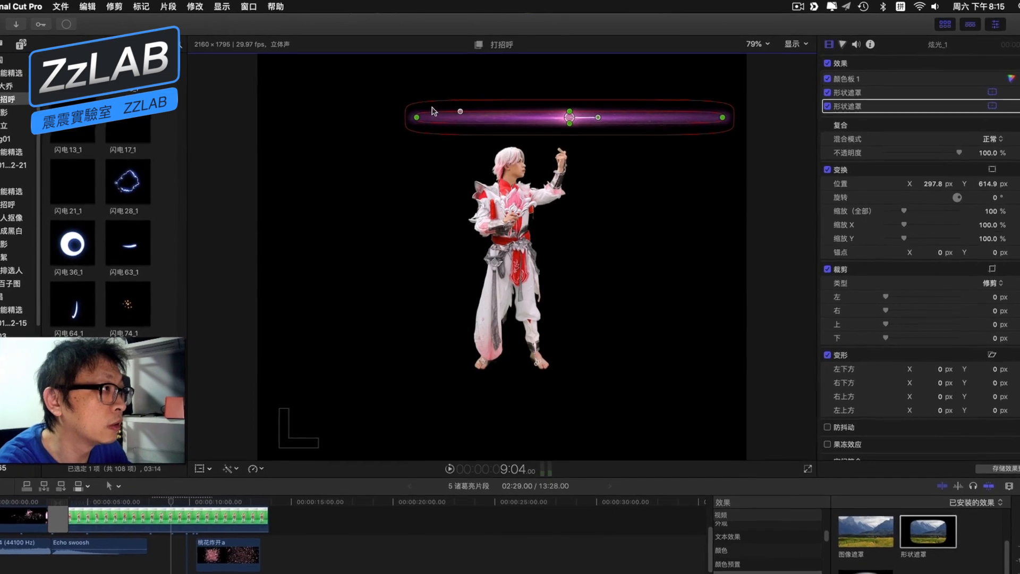
left_click_drag(460, 111, 522, 116)
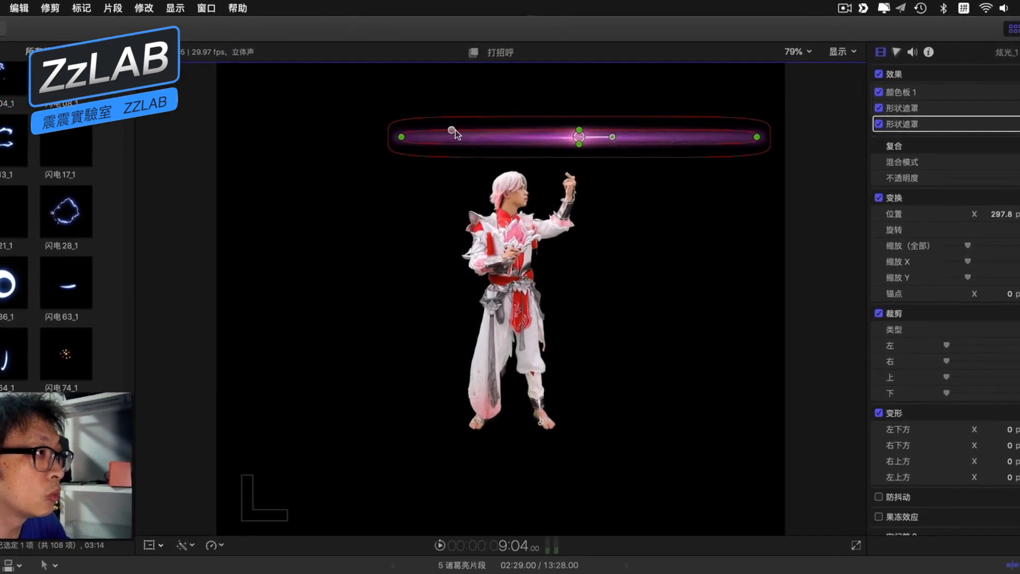
left_click_drag(394, 146, 275, 186)
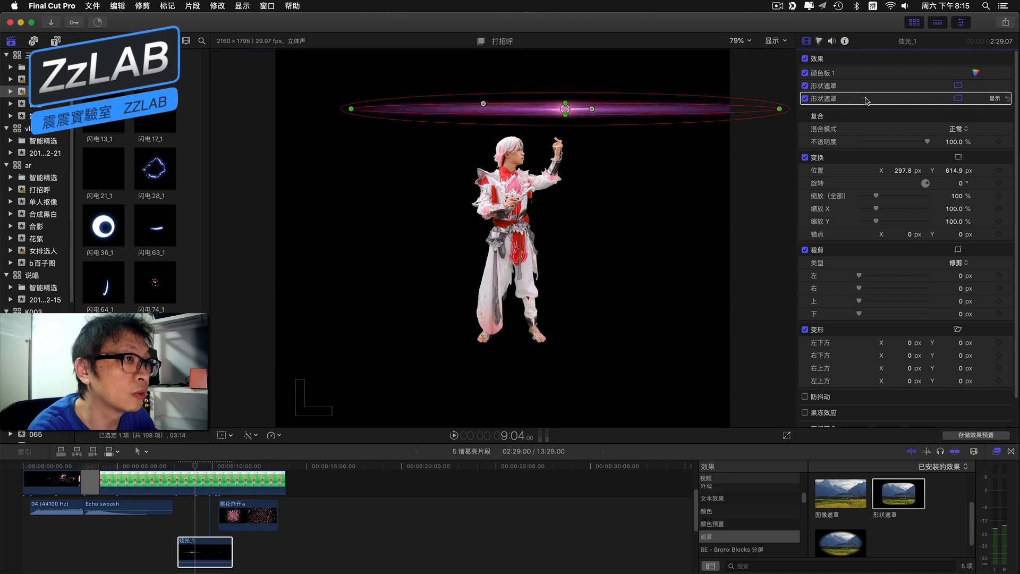
key("Delete")
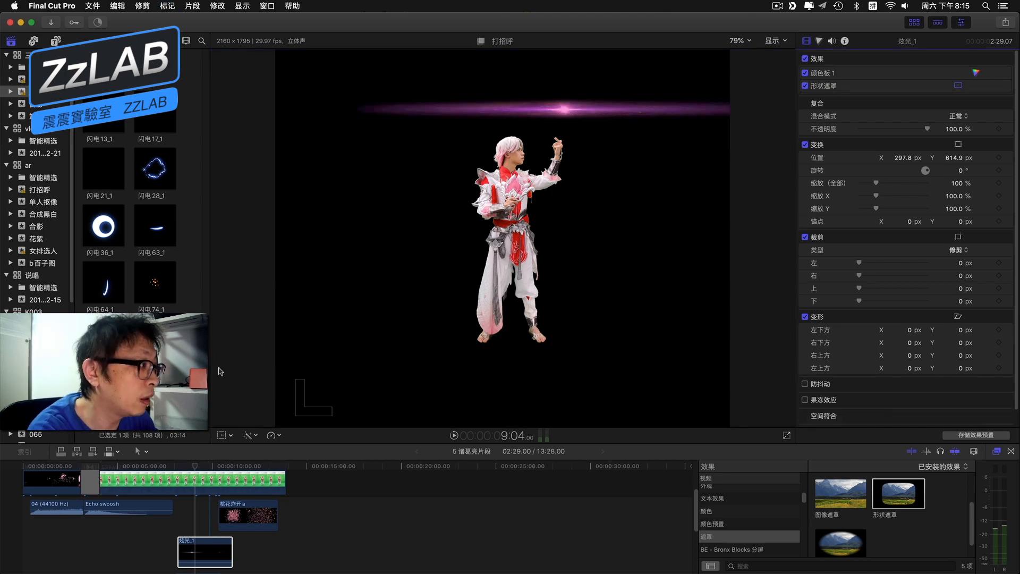
Select the first 桃花开 clip above the main storyline and preview its blossom source clip in the browser.
scroll(232, 484, "up", 2)
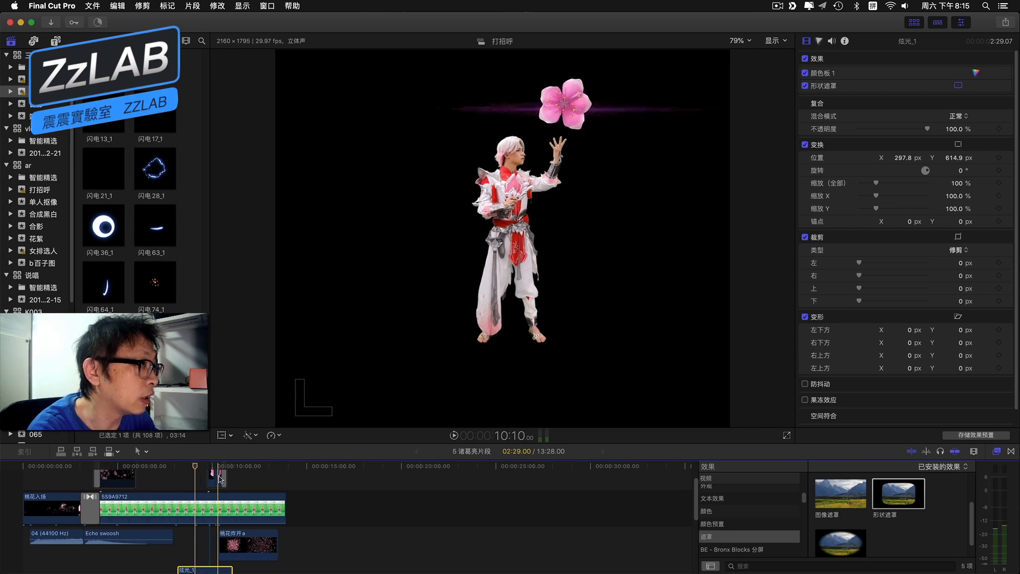
scroll(208, 481, "up", 2)
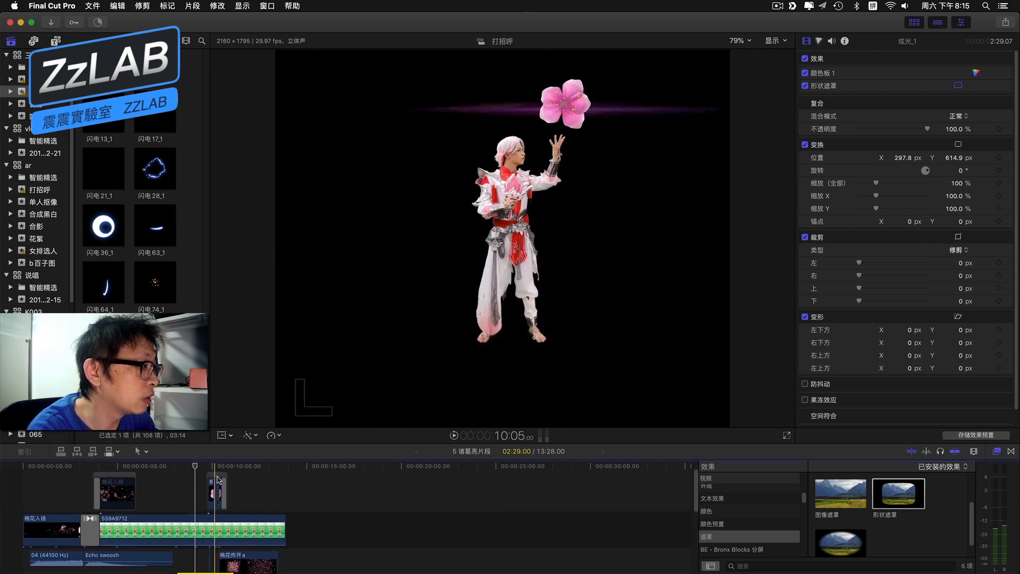
left_click(213, 485)
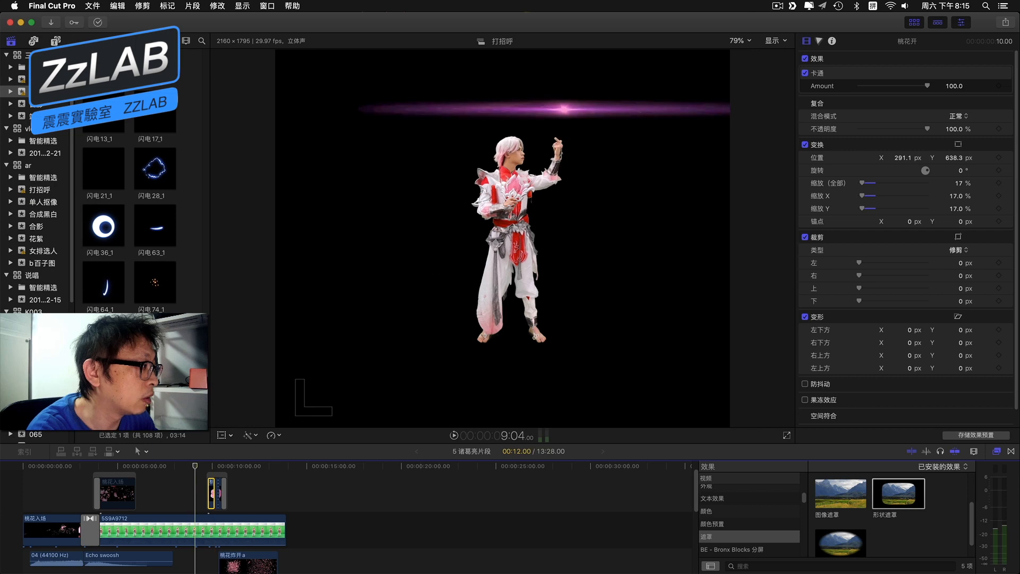
left_click_drag(171, 396, 142, 395)
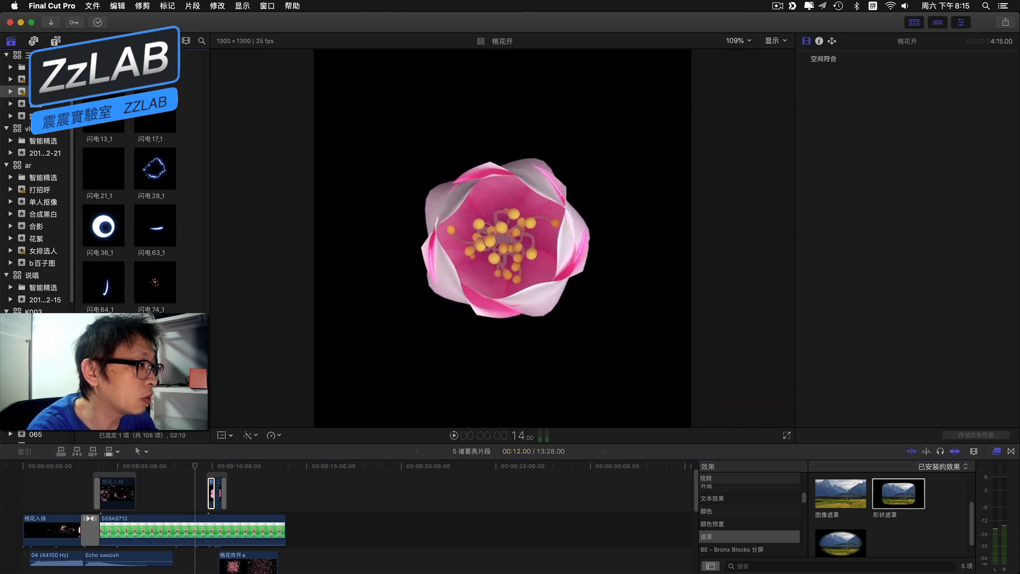
key("space")
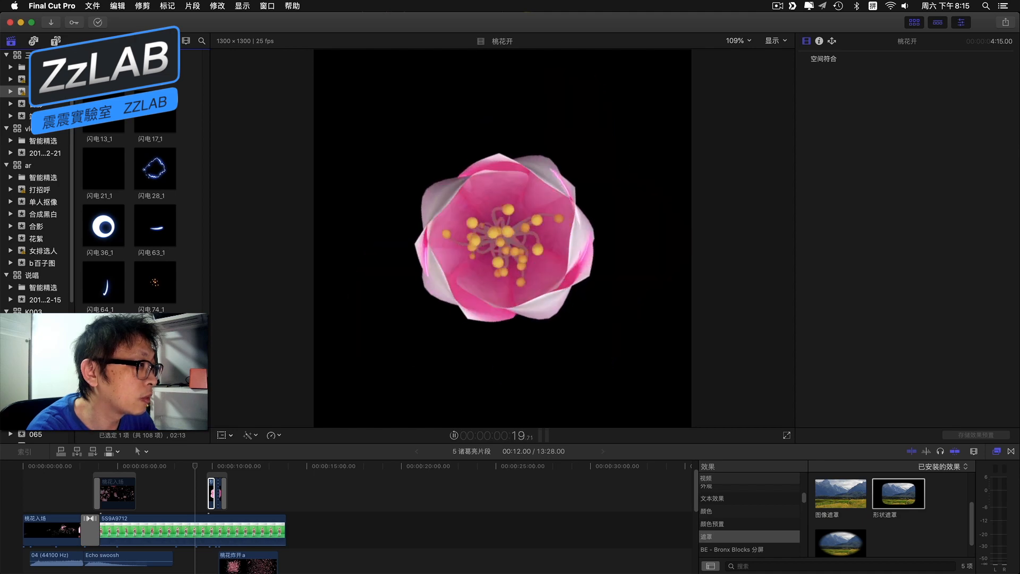
Play the timeline from just before the first 桃花开 clip to review the blossom opening above the character's hand.
left_click(196, 466)
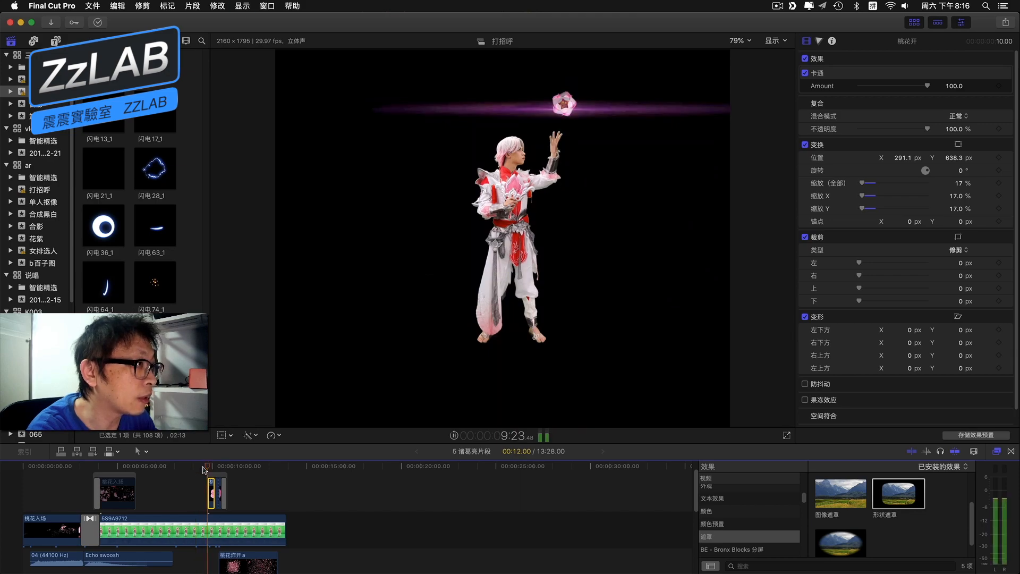
key("space")
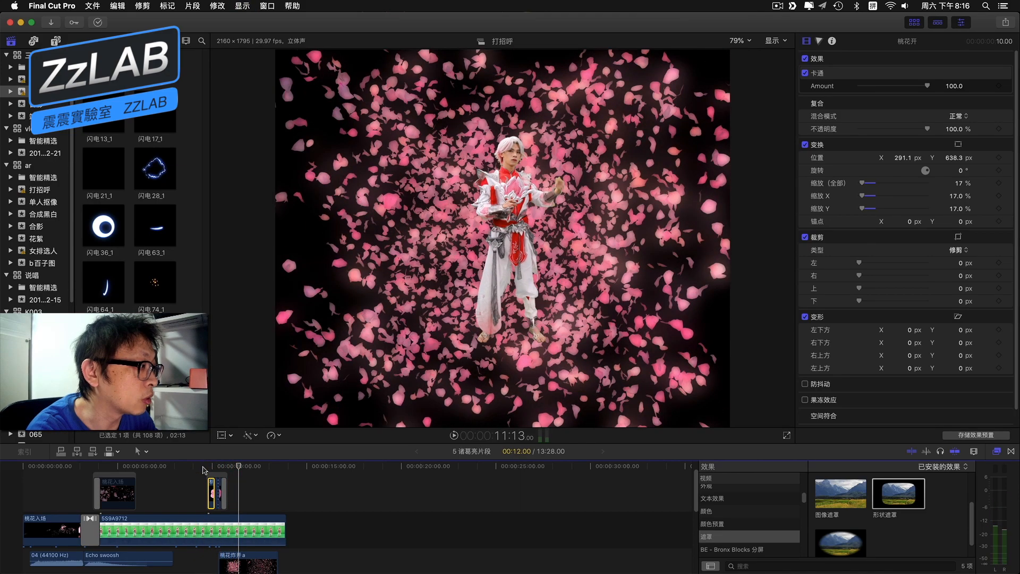
left_click(204, 467)
key("space")
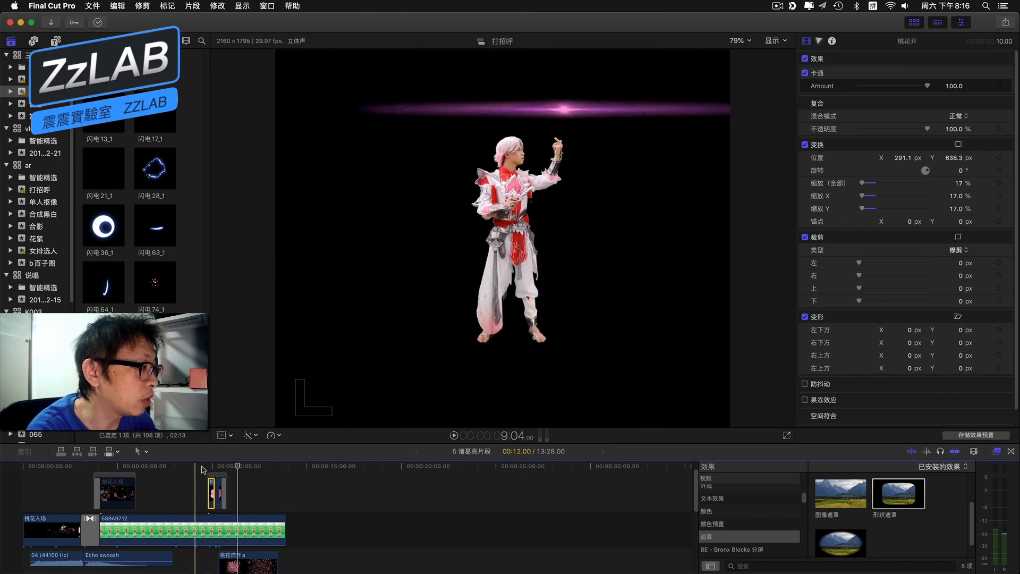
Open the custom speed (自定) settings of the first 桃花开 clip and inspect its rate.
key("super+equal")
key("super+equal")
key("super+equal")
key("super+equal")
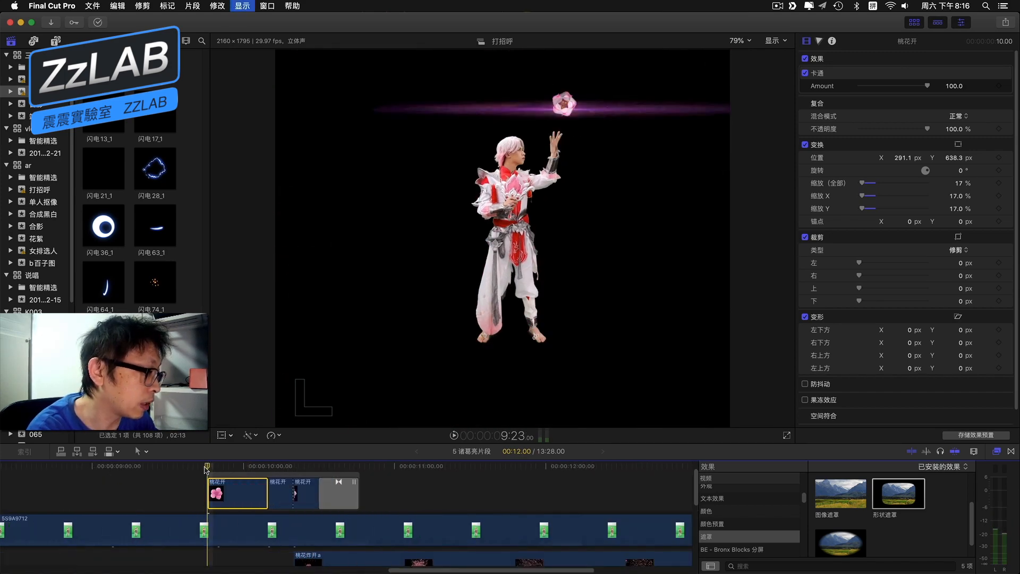
scroll(248, 481, "up", 2)
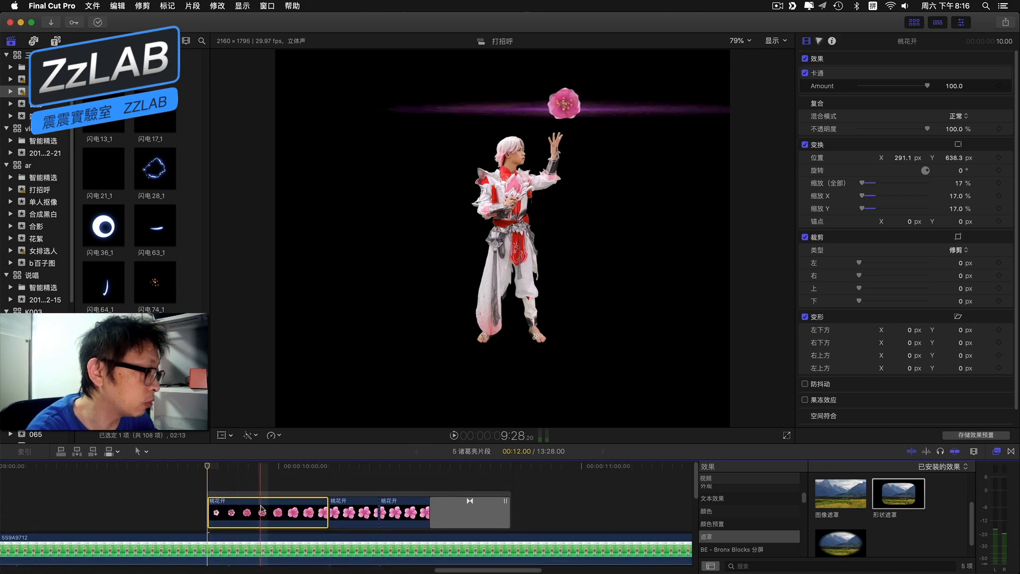
right_click(262, 510)
left_click(227, 464)
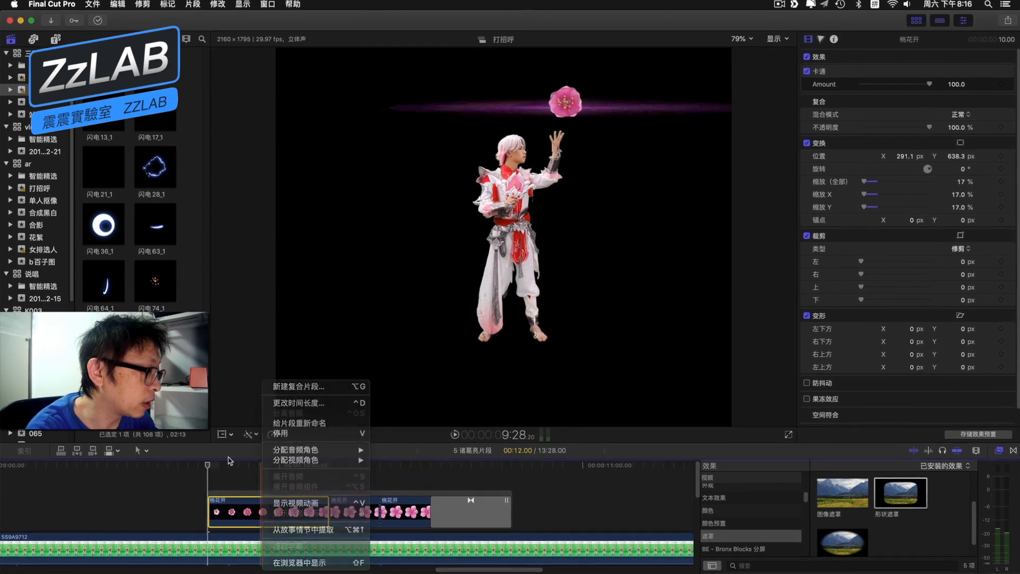
left_click(281, 431)
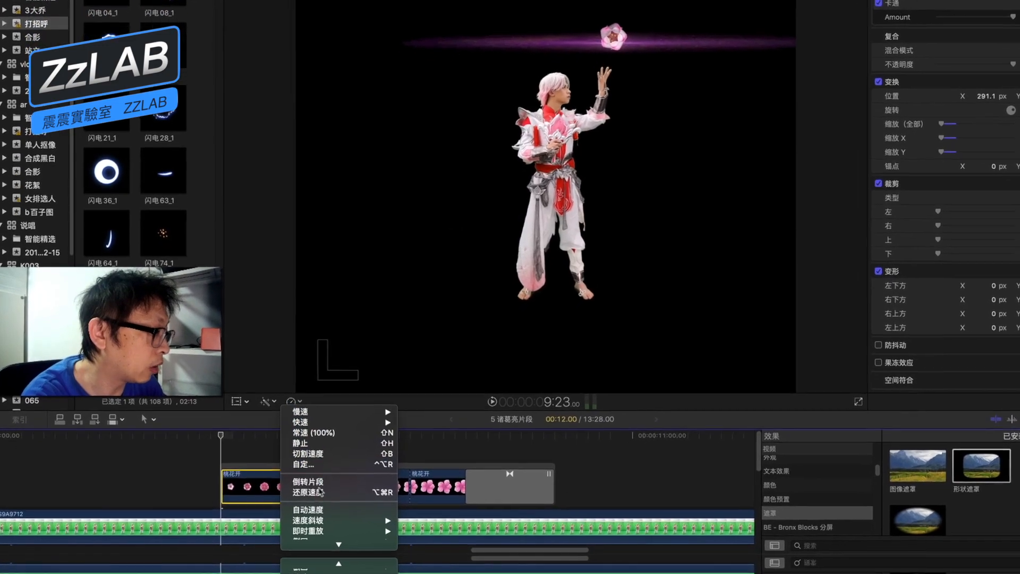
left_click(314, 451)
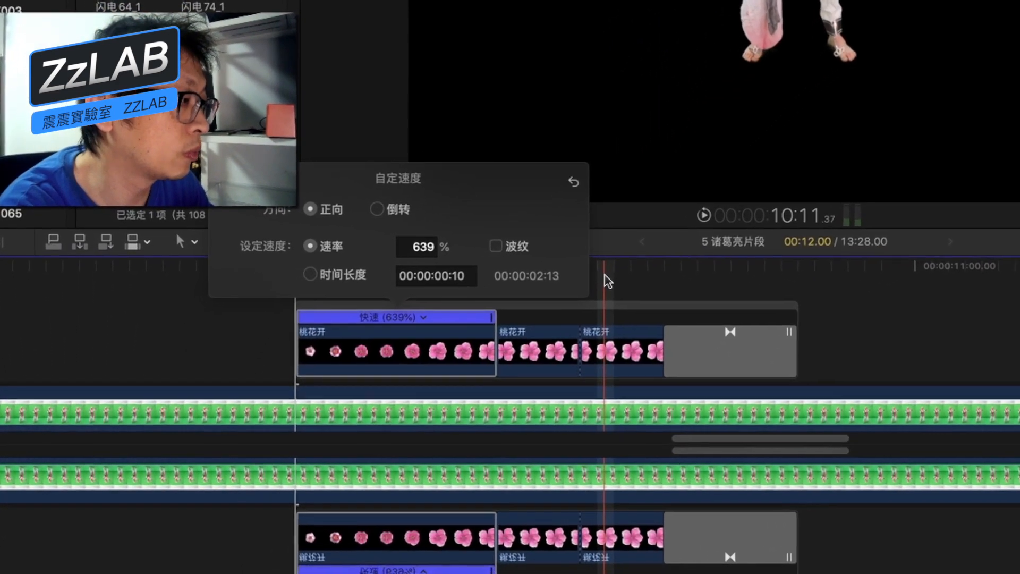
Leave the custom speed settings and play the timeline from the start of the first 桃花开 clip.
left_click(582, 297)
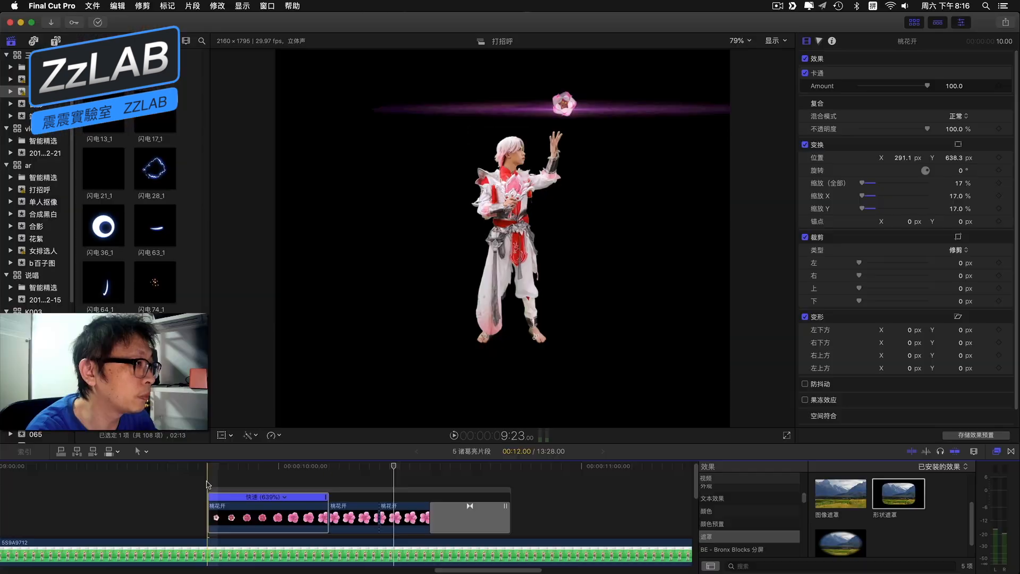
key("space")
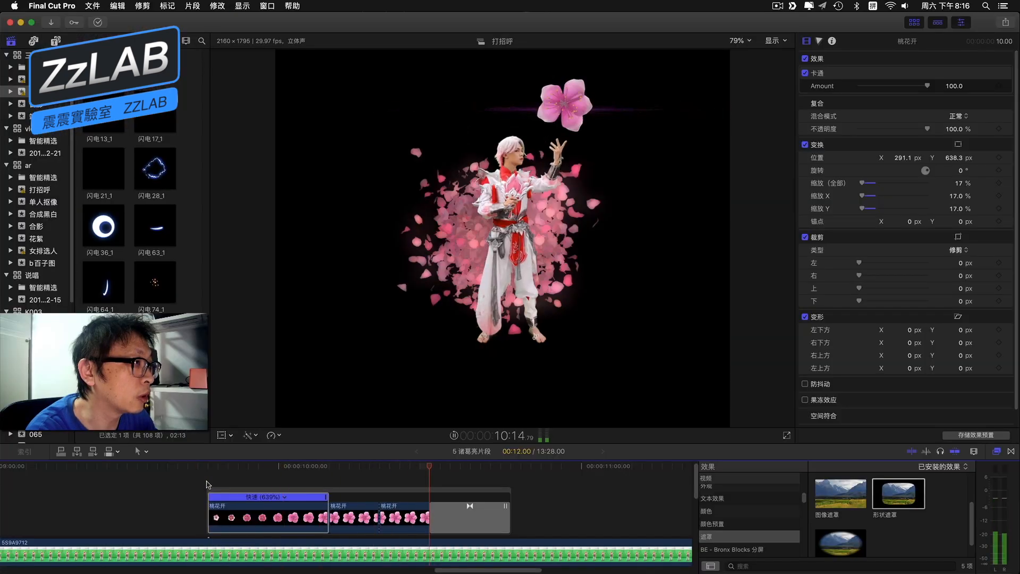
key("space")
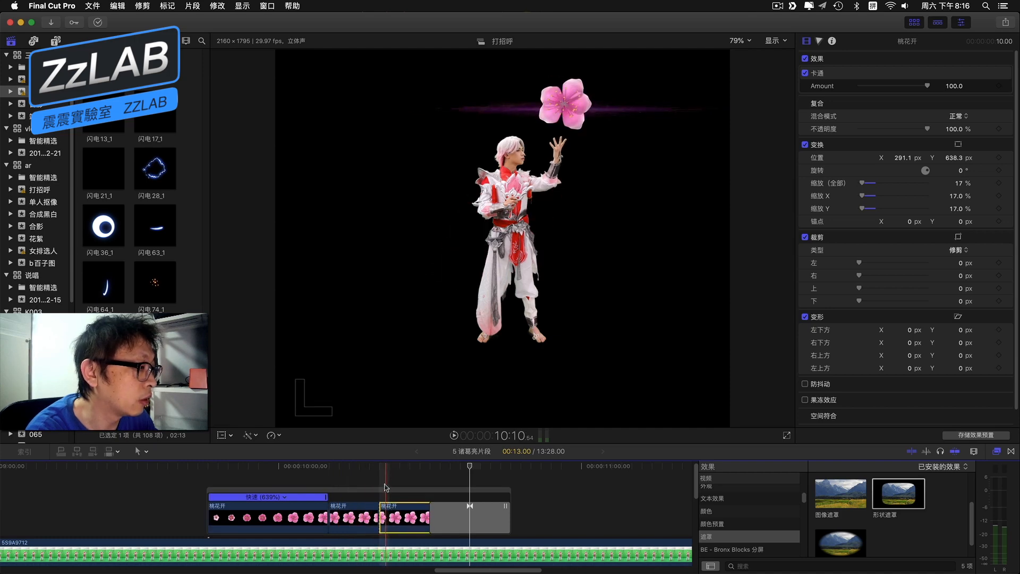
Play the timeline from the start of the third 桃花开 clip to review its rotation, and view its source clip.
left_click(381, 477)
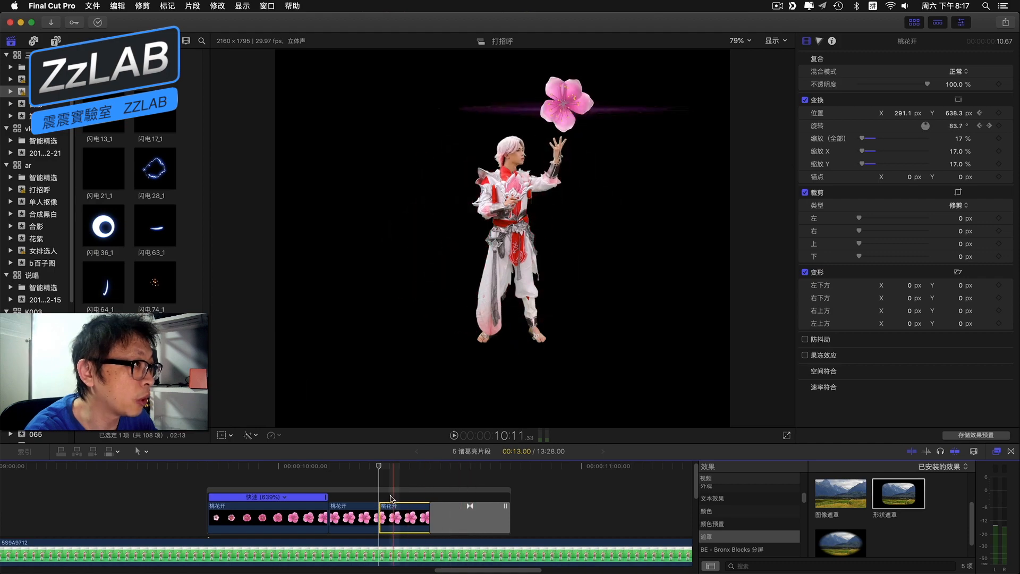
key("space")
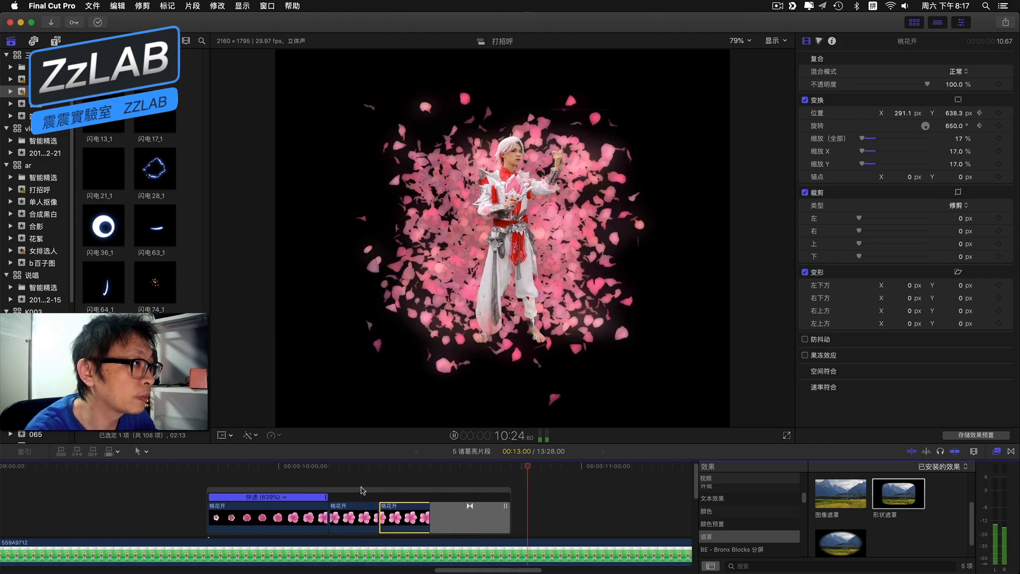
key("space")
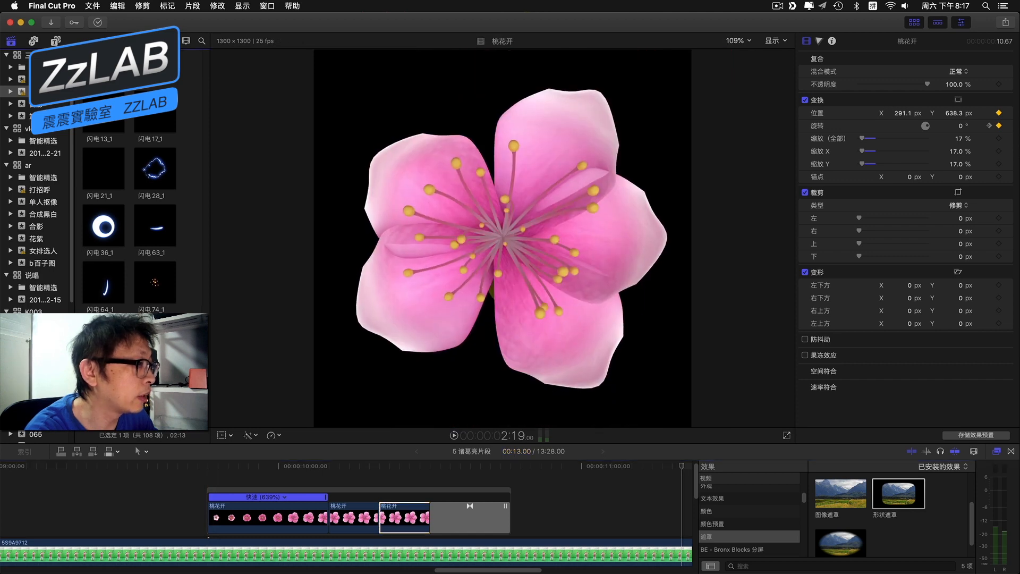
left_click(108, 396)
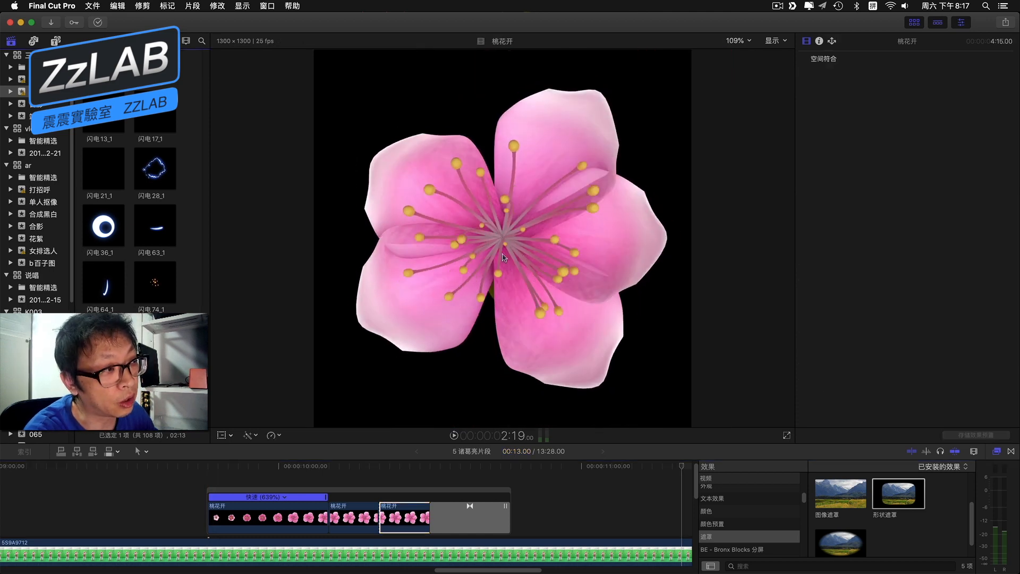
Move the playhead onto the third 桃花开 clip and inspect the 交叉叠化 transition that ends it.
left_click(425, 469)
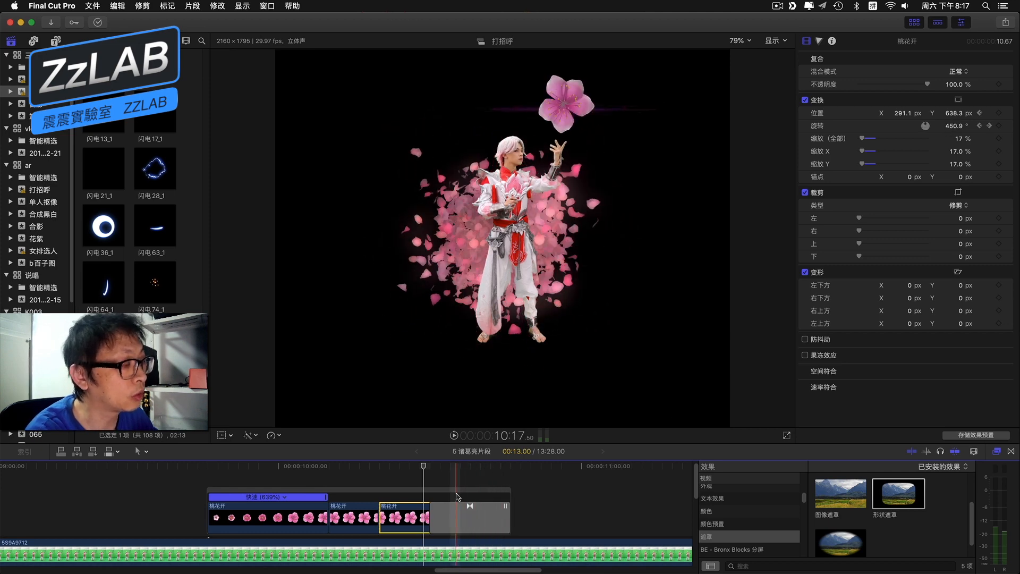
scroll(457, 499, "down", 1)
left_click(445, 506)
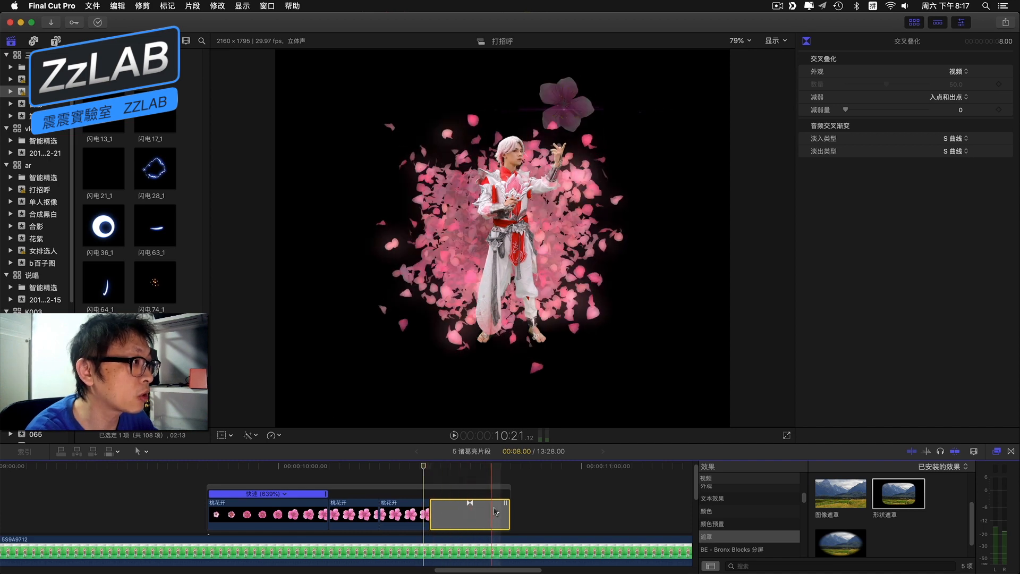
Select the 桃花炸开a clip beneath the character footage and place the playhead near 11:00 to view the petal burst.
scroll(494, 511, "down", 3)
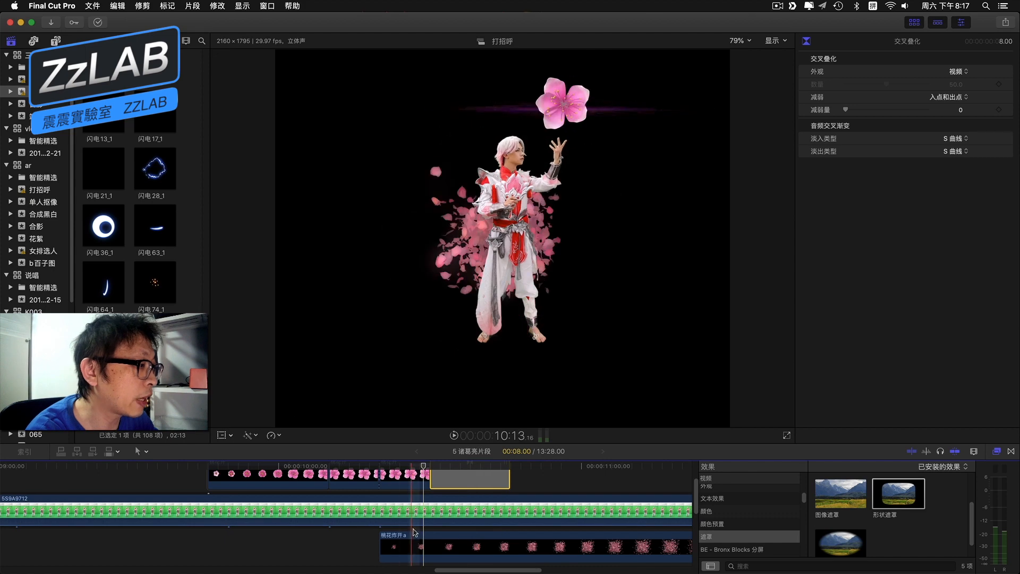
left_click(413, 529)
left_click(410, 537)
scroll(420, 531, "down", 2)
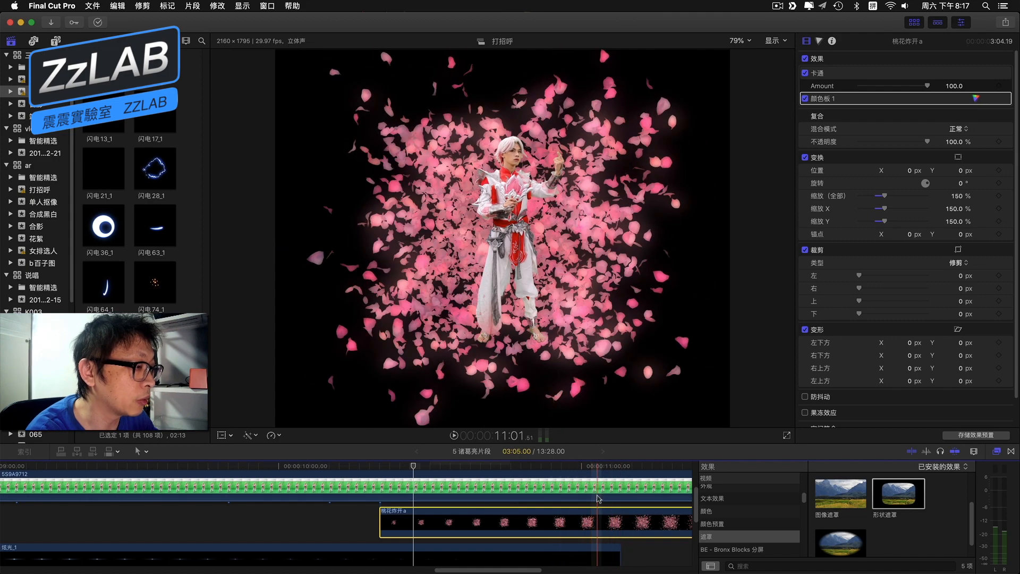
left_click(588, 467)
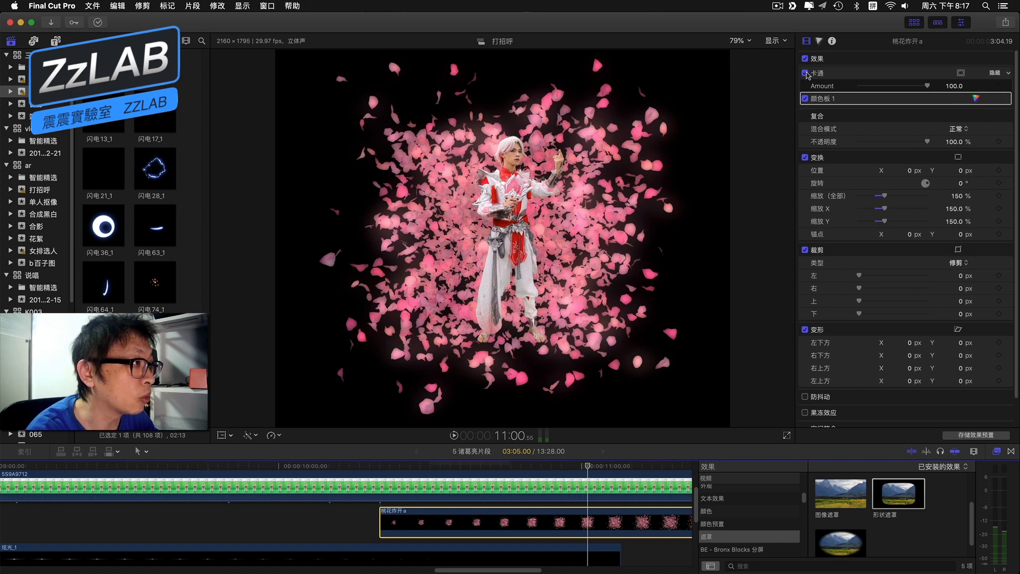
Compare the petals of 桃花炸开a with and without the 卡通 effect and with and without 颜色板 1, leaving both enabled.
left_click(805, 73)
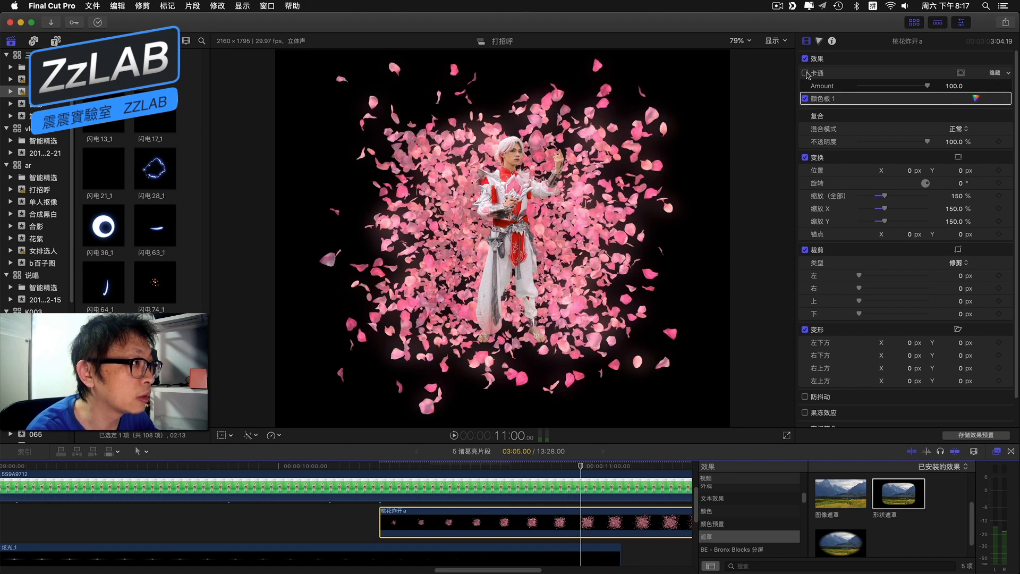
left_click(805, 72)
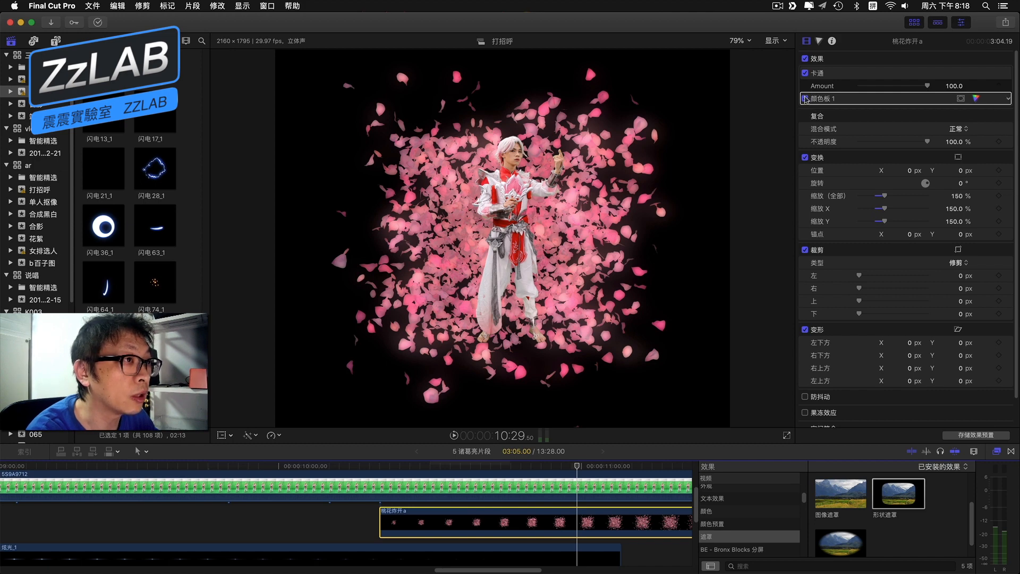
left_click(805, 99)
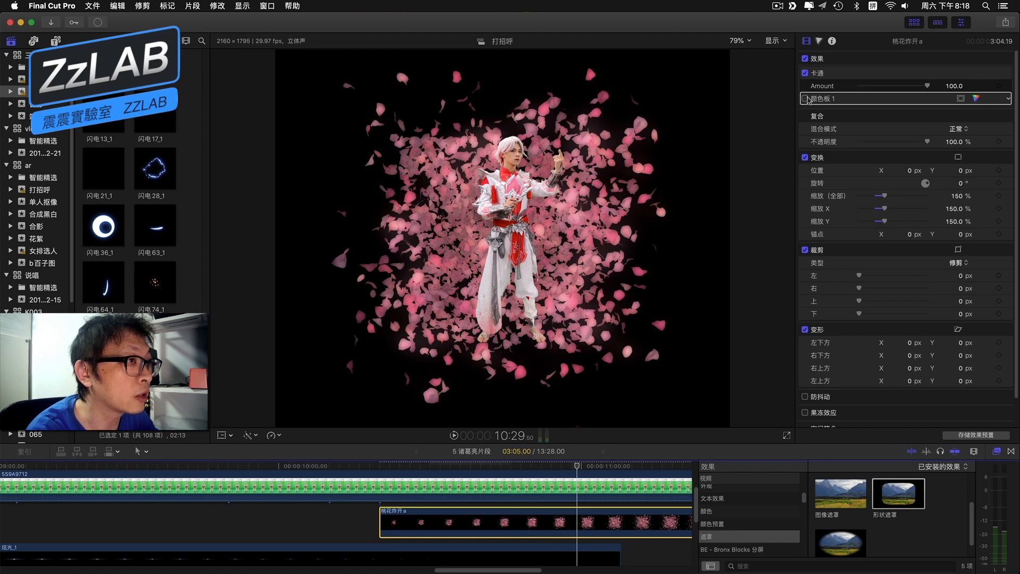
mouse_move(576, 468)
left_mouse_down()
mouse_move(565, 470)
mouse_move(584, 467)
left_mouse_up()
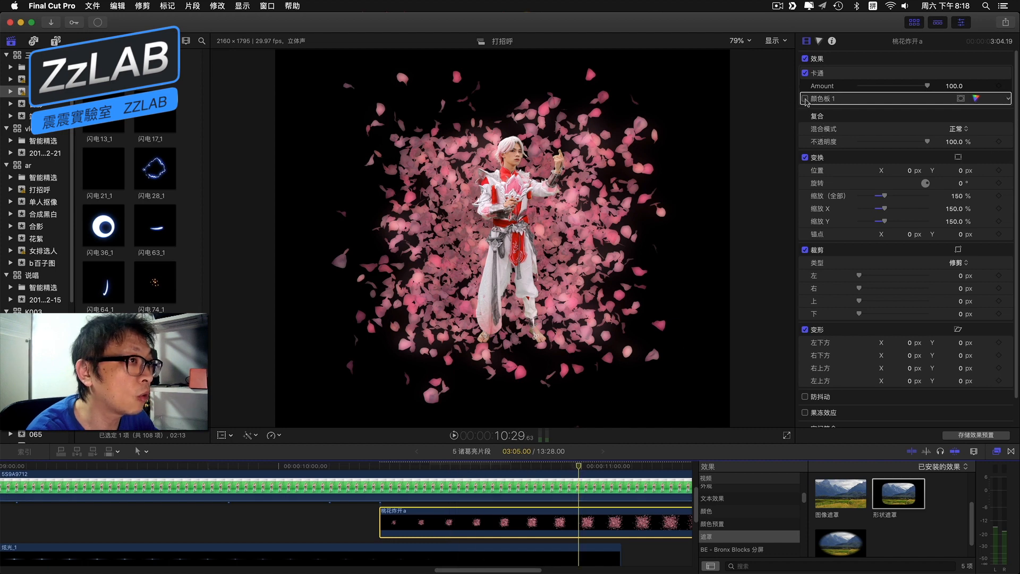
left_click(805, 99)
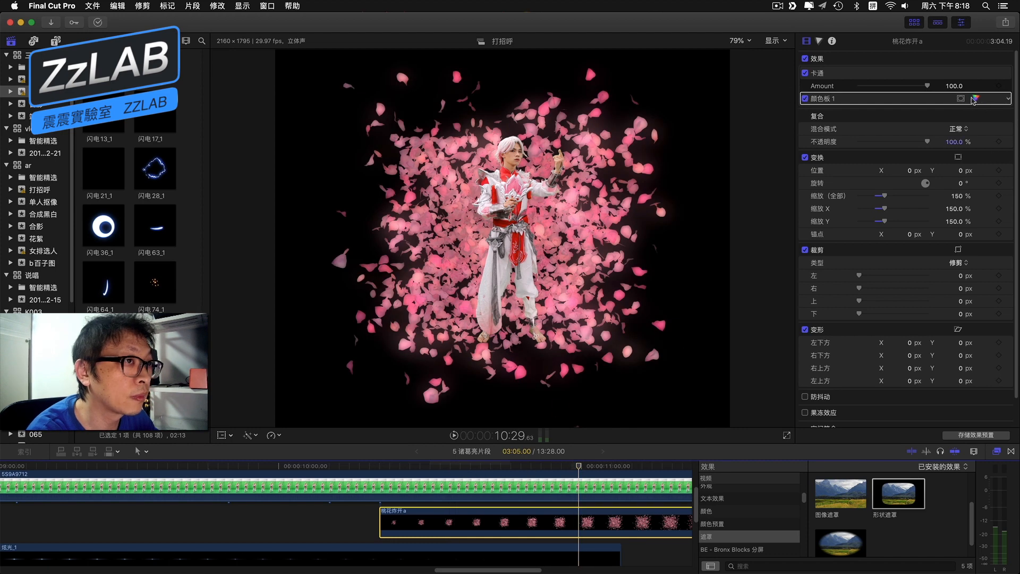
Inspect the 饱和度 settings of 颜色板 1 on 桃花炸开a and return to the clip's video settings.
left_click(975, 99)
left_click(915, 76)
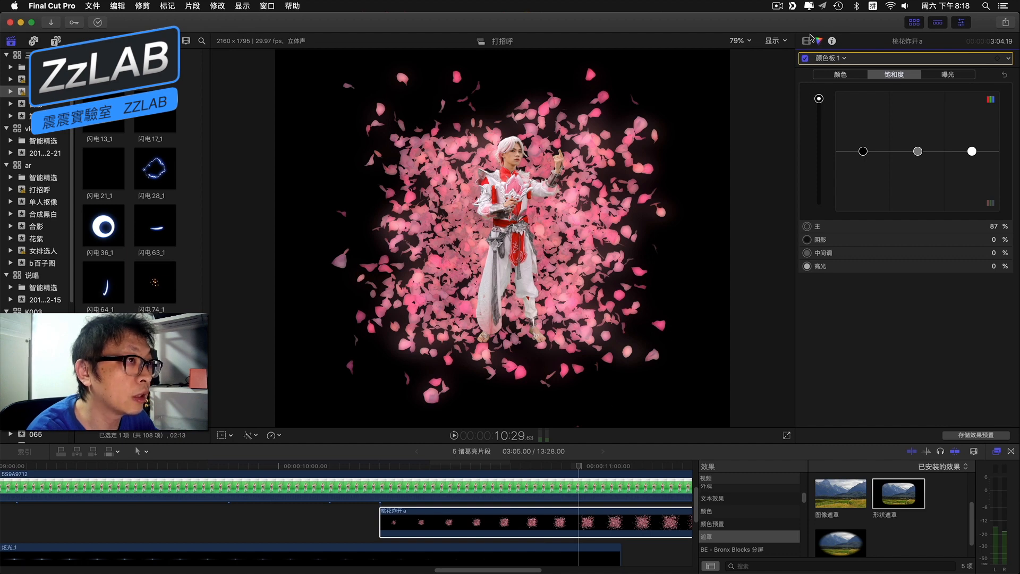
left_click(806, 41)
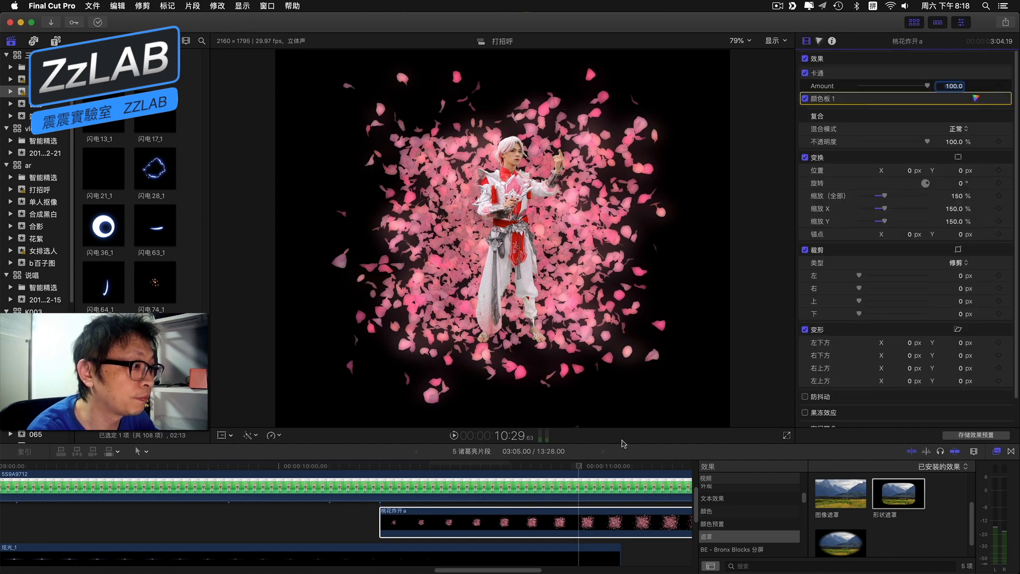
Examine the flare and sound-effect clips beneath 桃花炸开a, with the whole compound clip fitted in the timeline.
left_click(611, 522)
scroll(610, 521, "down", 1)
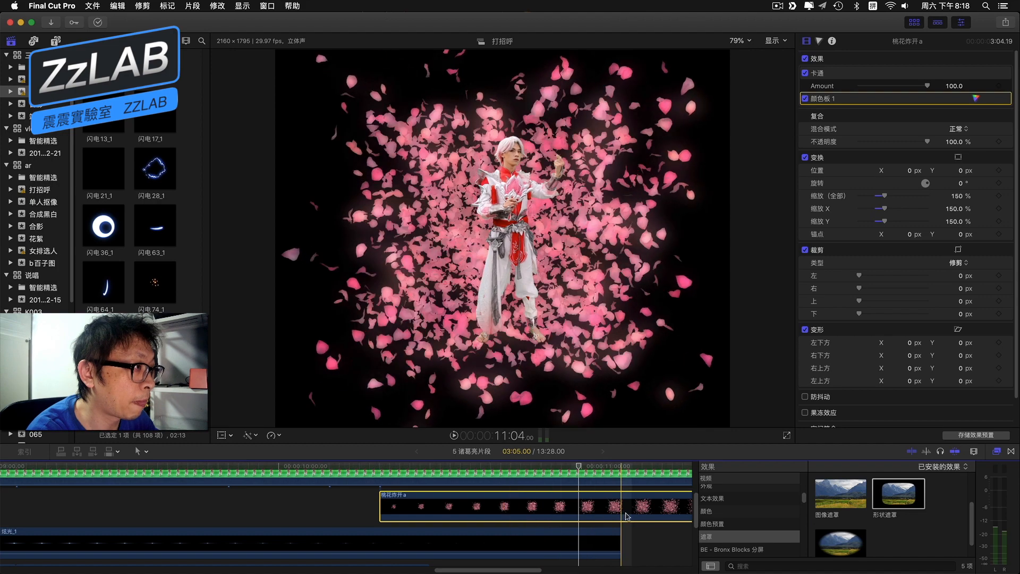
scroll(627, 518, "down", 2)
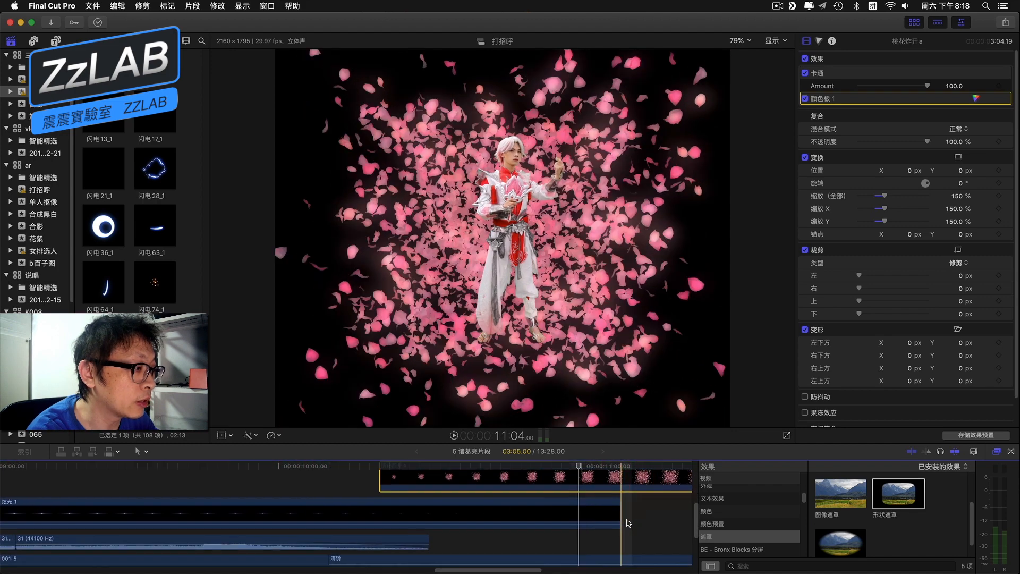
scroll(523, 536, "down", 2)
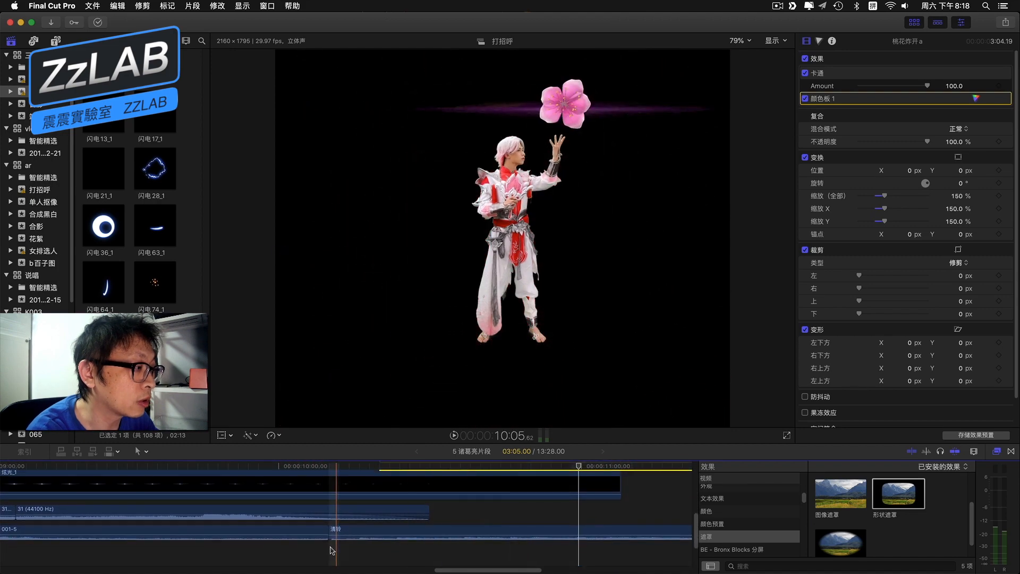
scroll(531, 526, "up", 1)
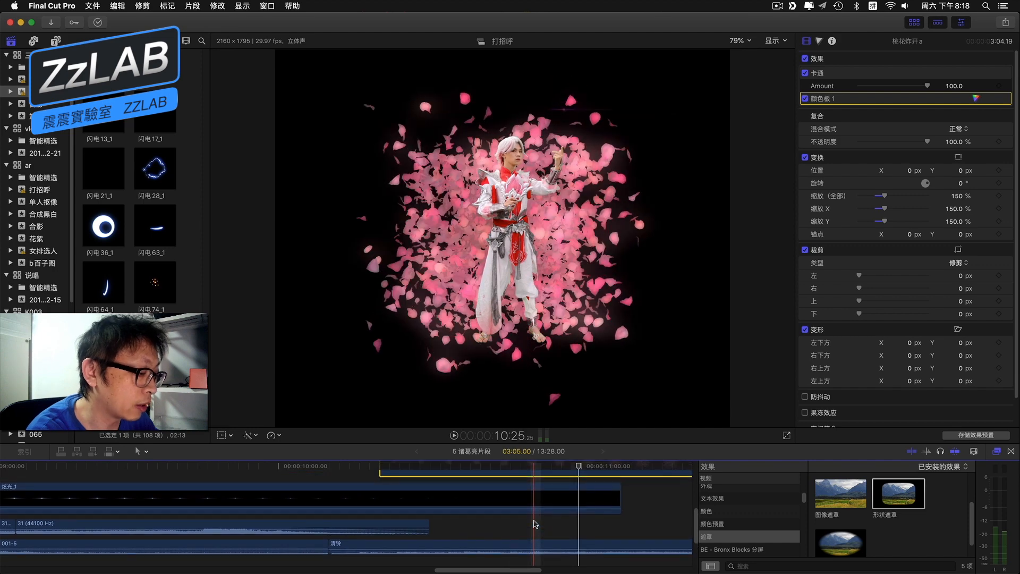
key("super+minus")
key("super+minus")
key("super+minus")
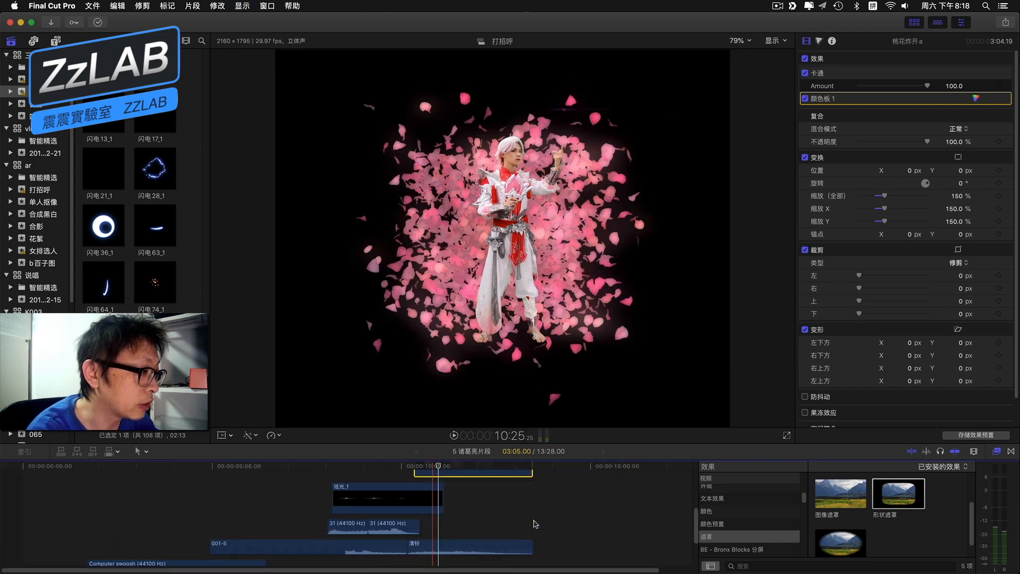
Play the compound clip from near its beginning to review the petal entrance, blossom and petal burst with their sound effects.
scroll(534, 523, "up", 3)
scroll(534, 524, "up", 3)
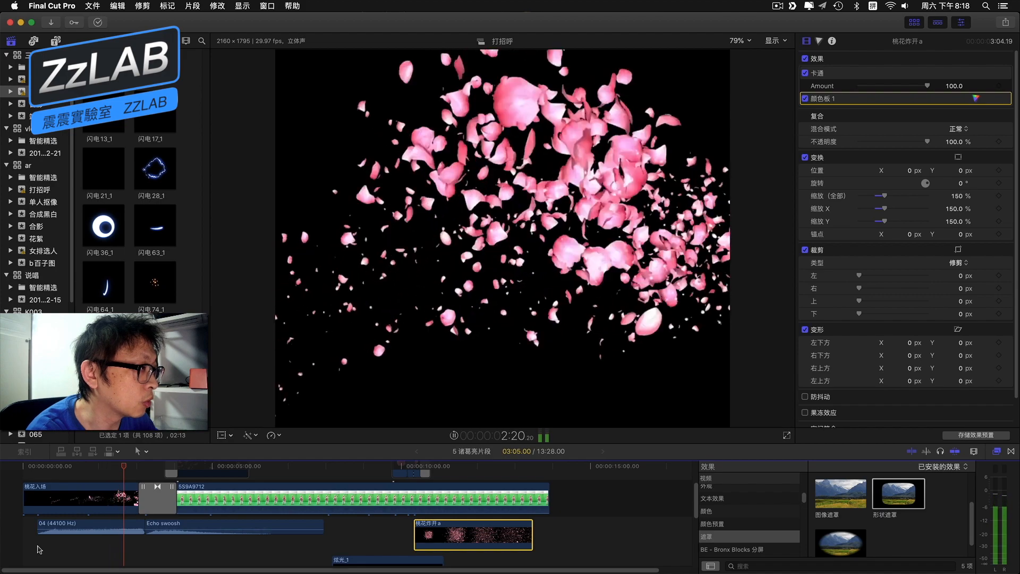
key("space")
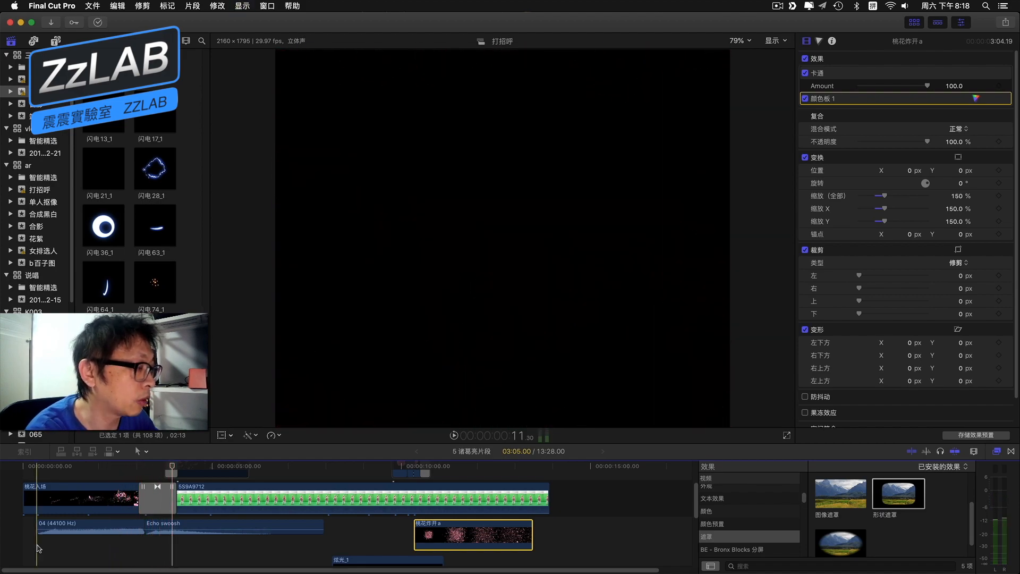
key("space")
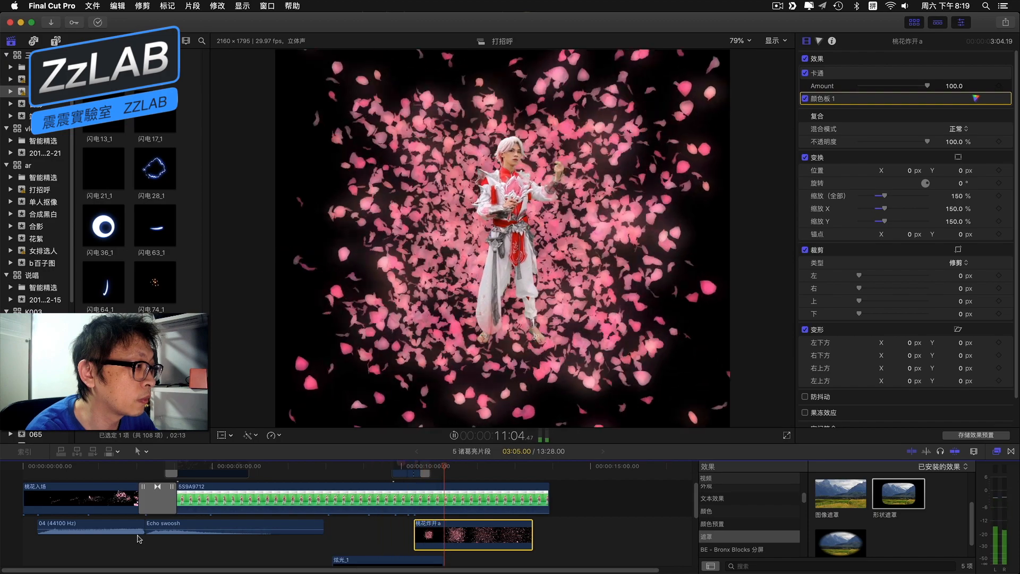
key("space")
Play the timeline from the start of the 炫光_1 clip to check the 31 and 清铃 sound effects against the blossom and burst.
scroll(264, 534, "down", 5)
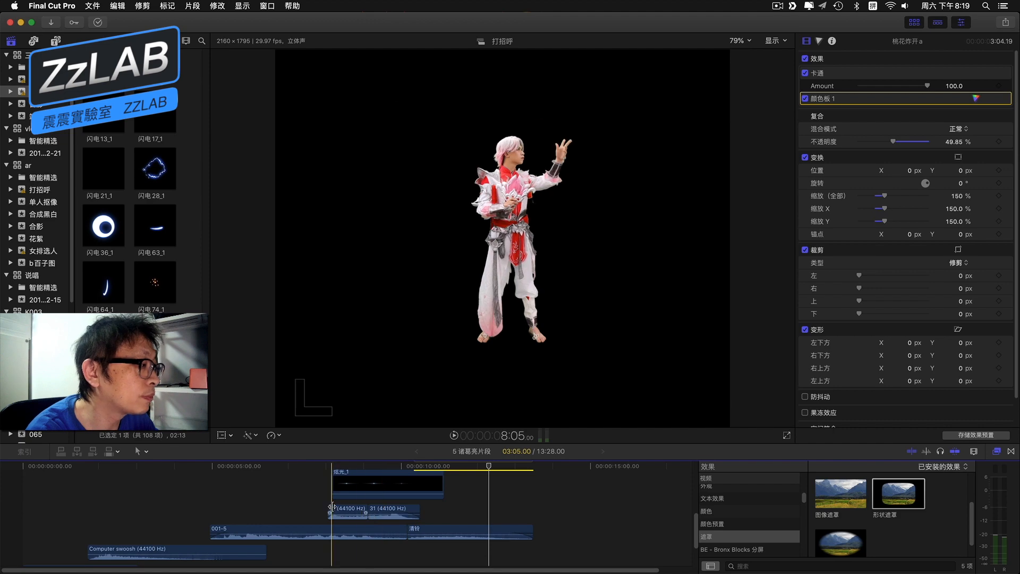
key("space")
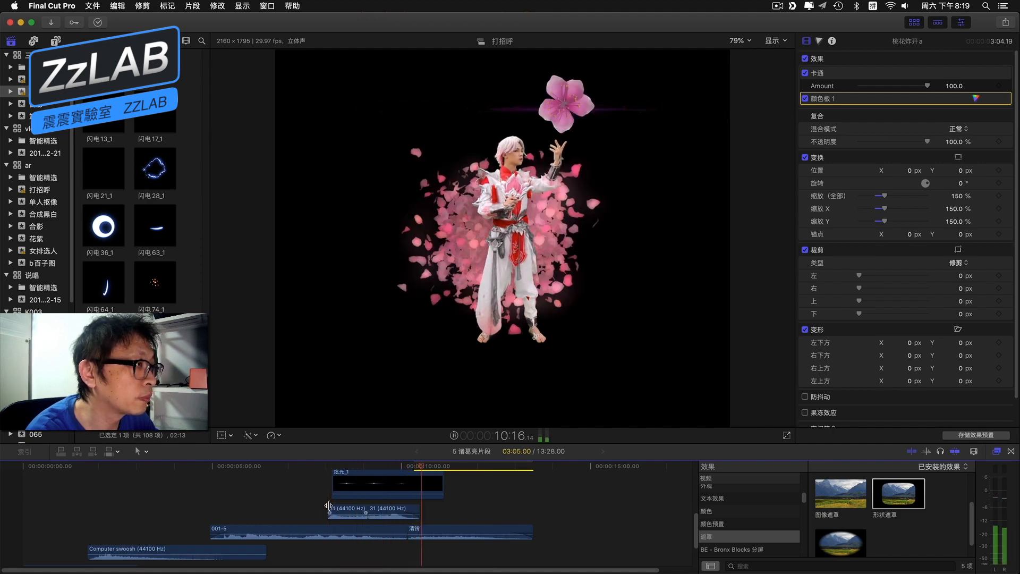
key("space")
key("space")
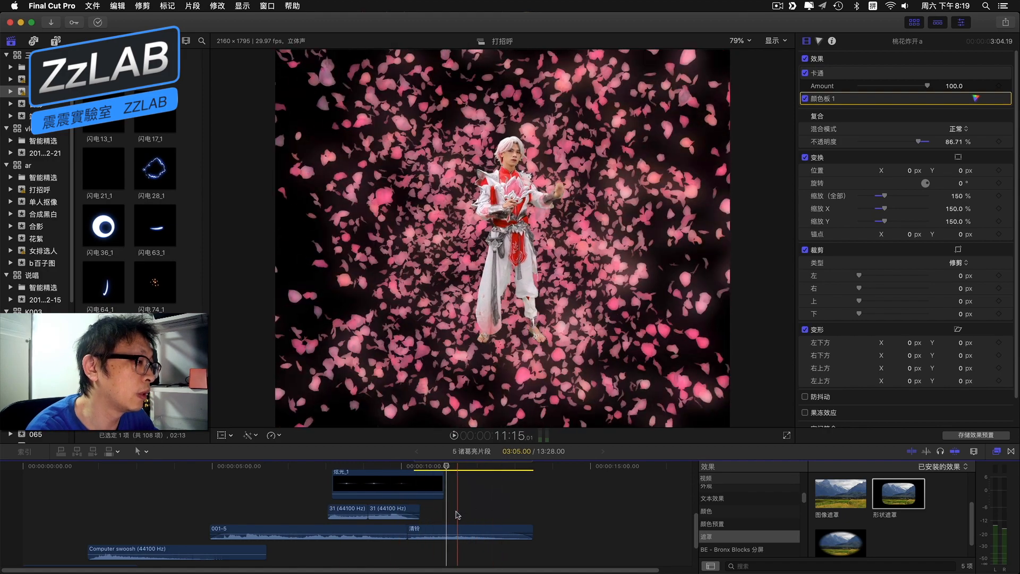
key("space")
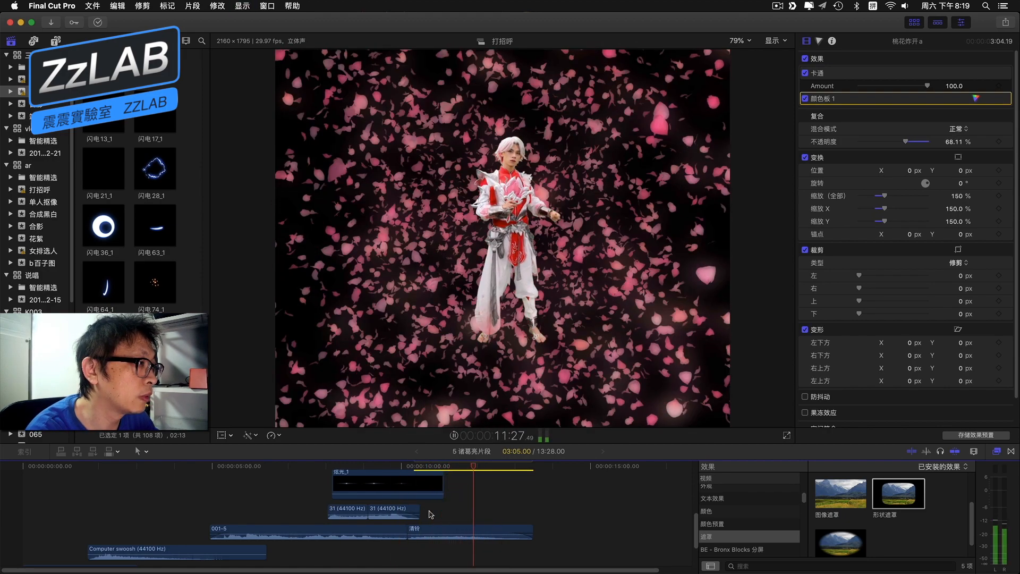
key("space")
Check the compound clip's first frame, a frame early in the character footage, and its last frame.
scroll(530, 506, "up", 3)
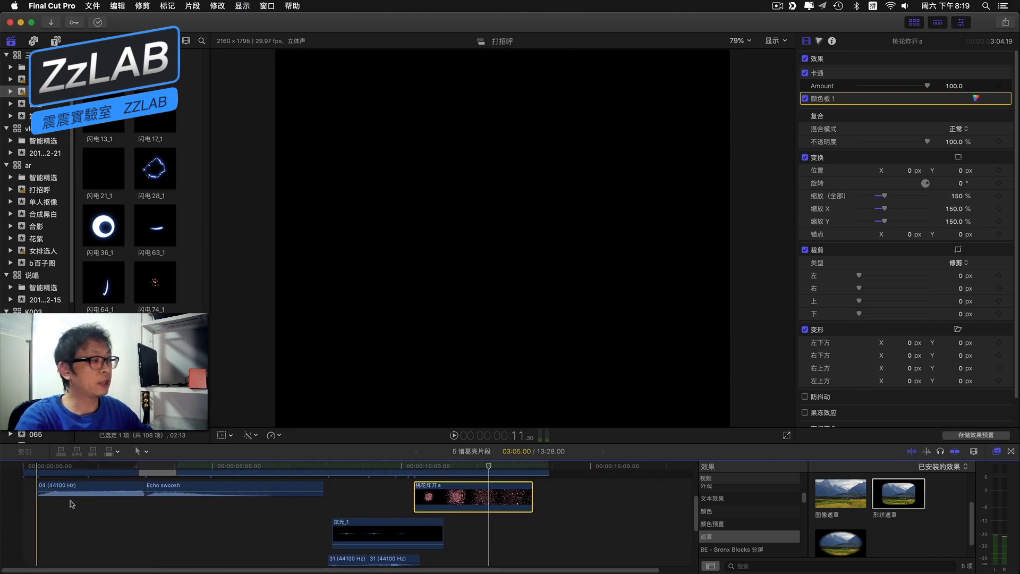
left_click(26, 511)
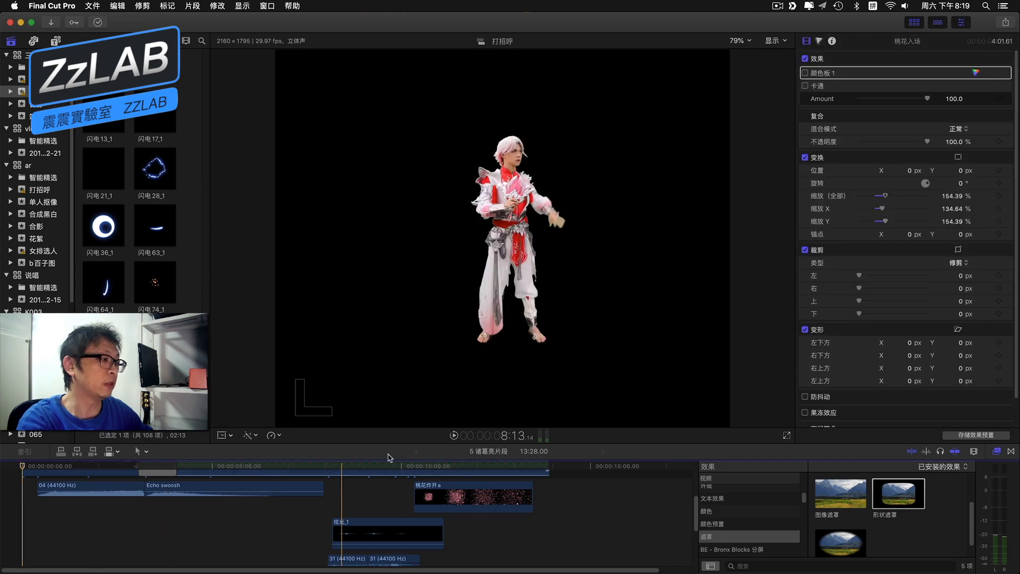
left_click(198, 527)
scroll(199, 527, "up", 3)
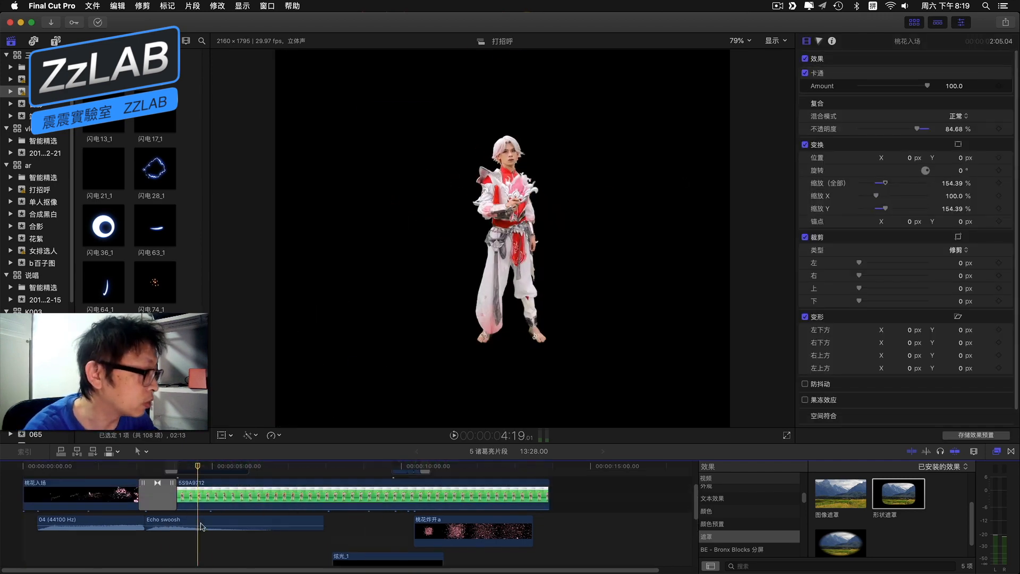
left_click(11, 503)
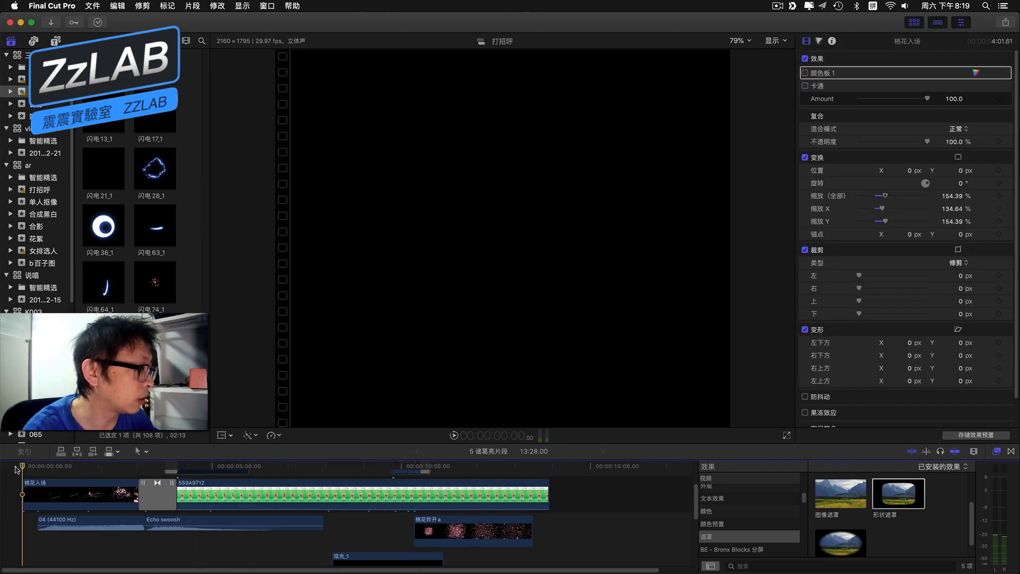
key("End")
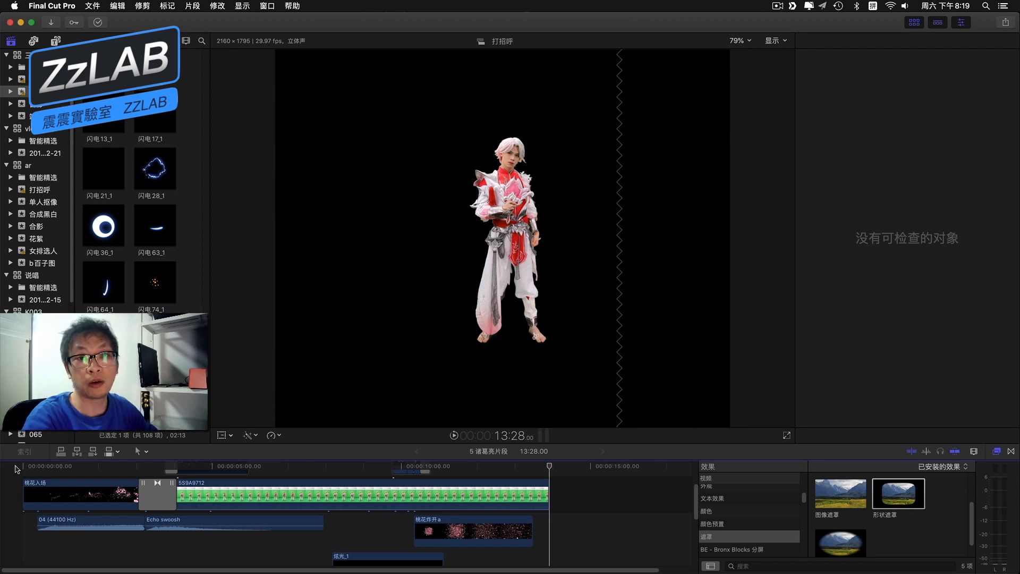